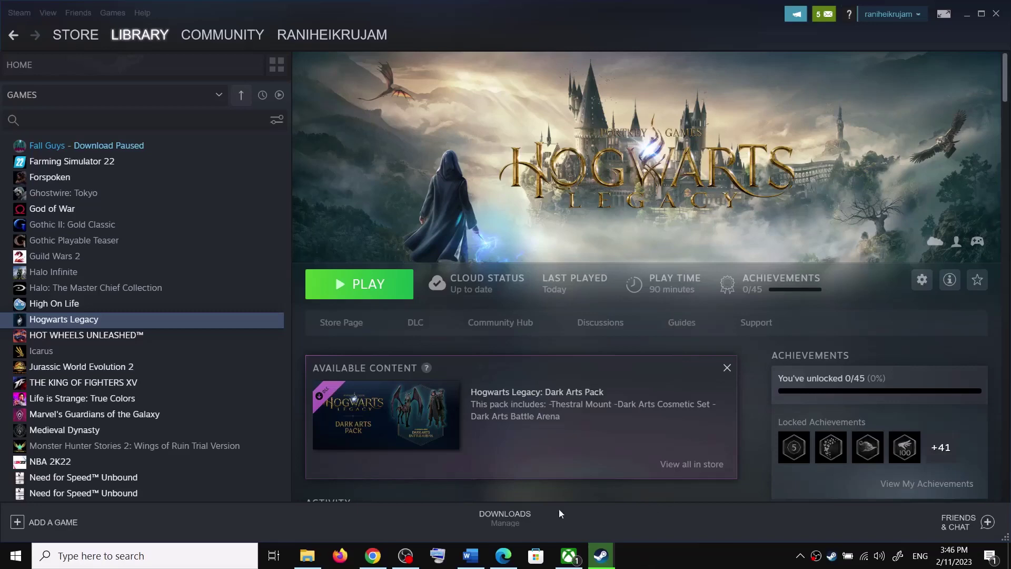
- Move the Word fix notes aside and show the Hogwarts Legacy store page's system requirements in Chrome
left_click(471, 556)
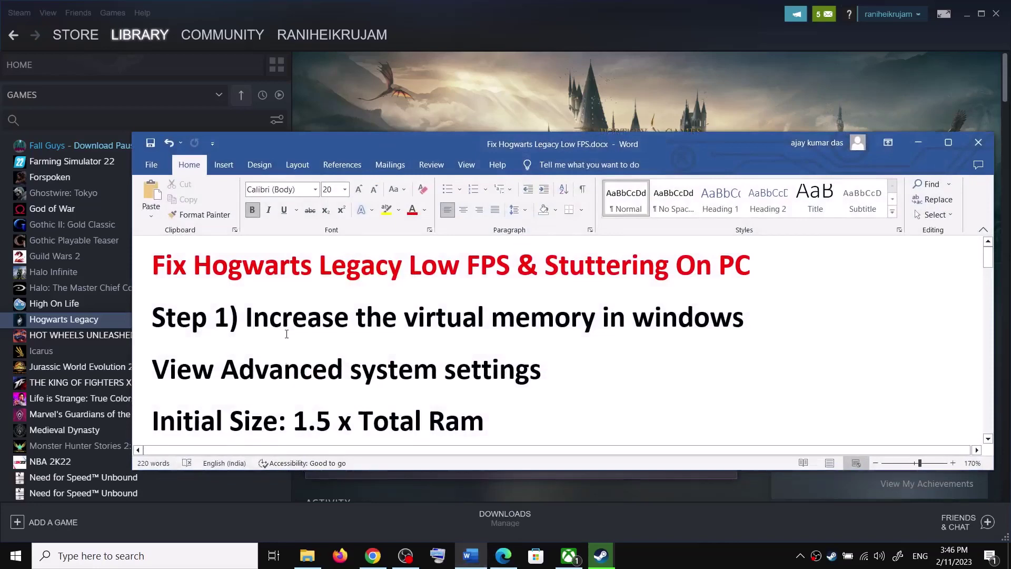
left_click(918, 143)
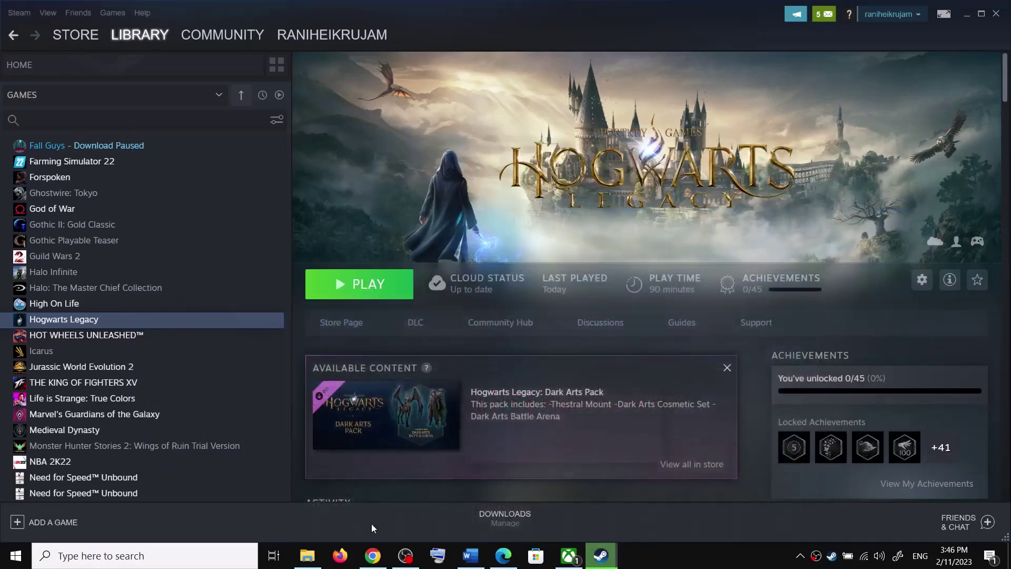
left_click(380, 563)
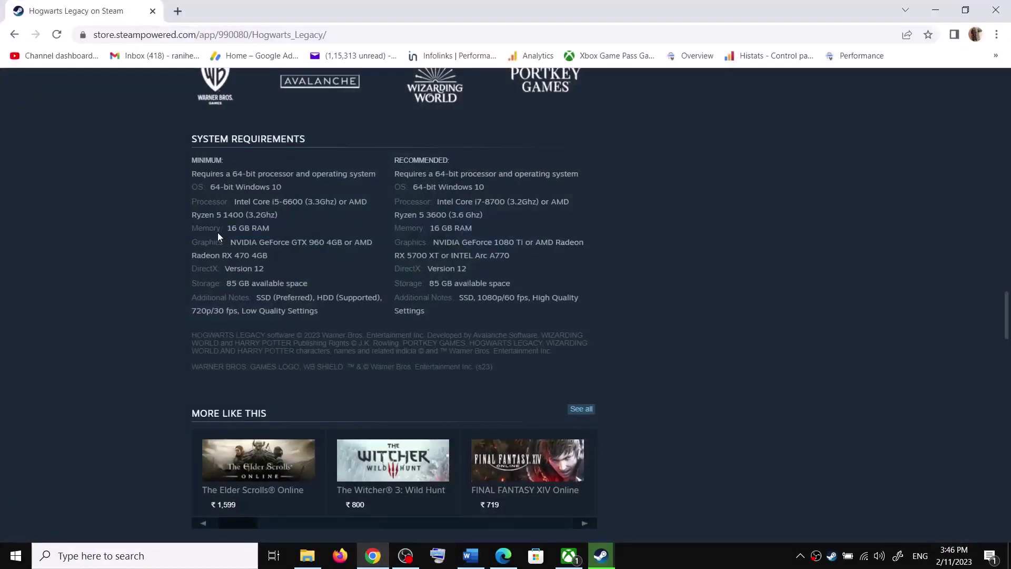
- Highlight the Memory: 16 GB RAM requirement, then bring the Fix Hogwarts Legacy Low FPS notes forward
left_click_drag(187, 227, 262, 228)
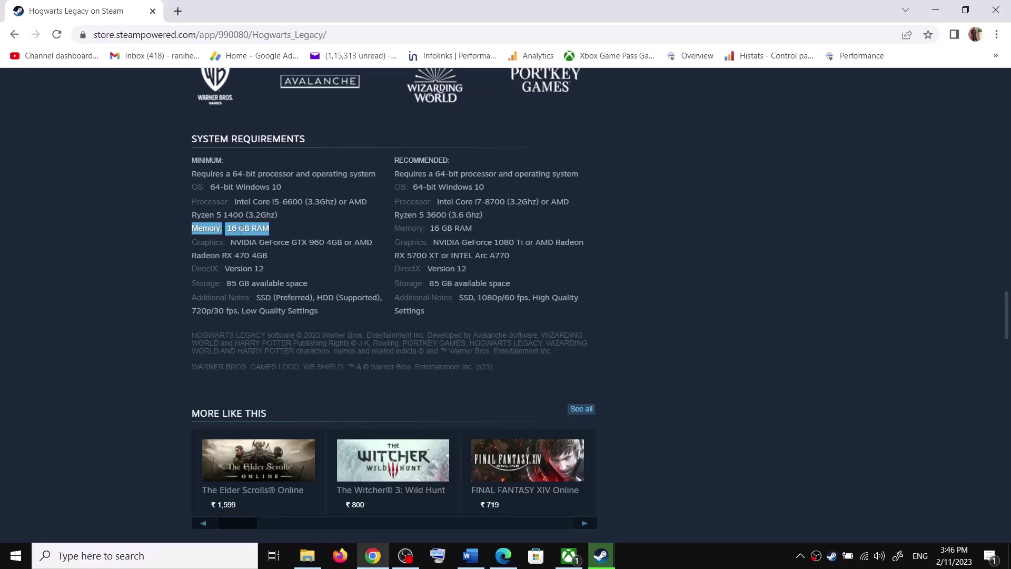
left_click(229, 230)
left_click(470, 556)
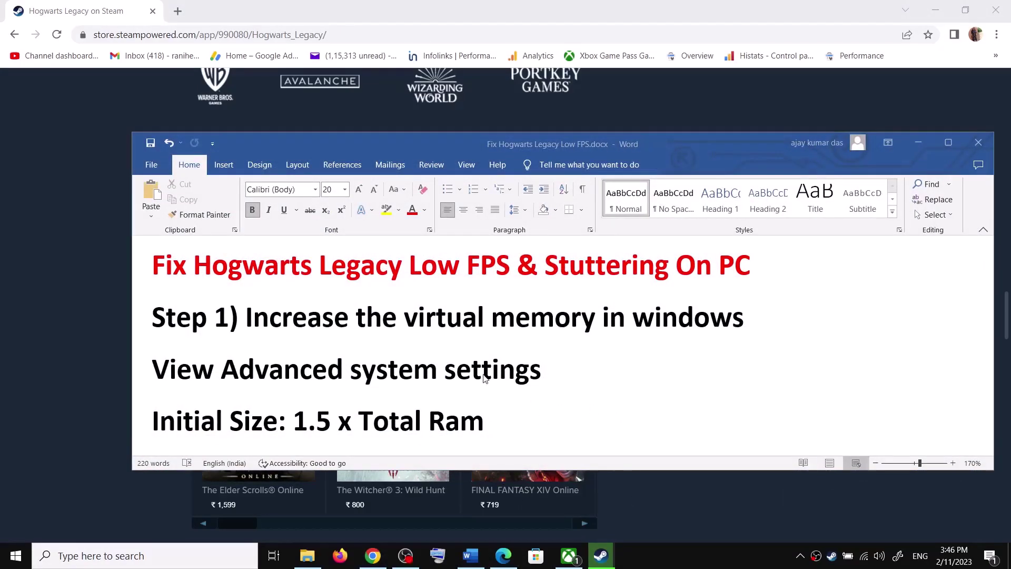
- Mark the Step 2 graphics-settings paragraph in the notes, then launch Hogwarts Legacy from Steam
scroll(495, 387, "down", 10)
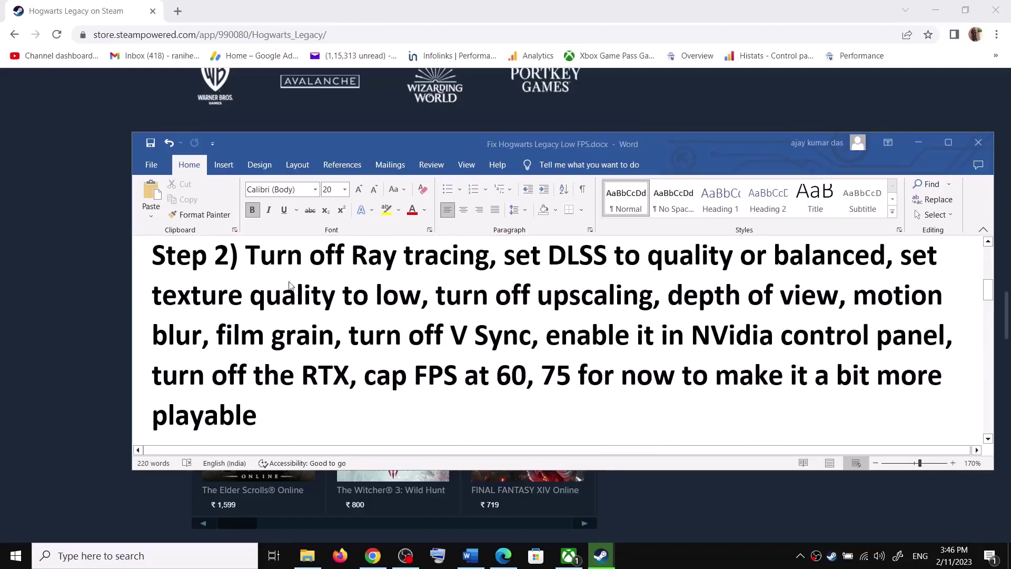
left_click_drag(247, 252, 259, 416)
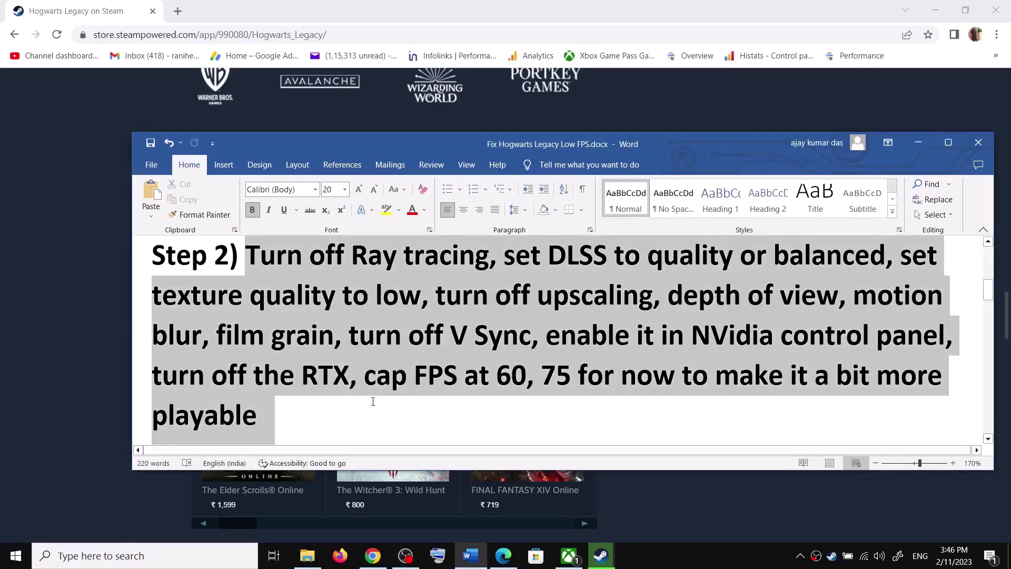
key("alt+Tab")
left_click(601, 556)
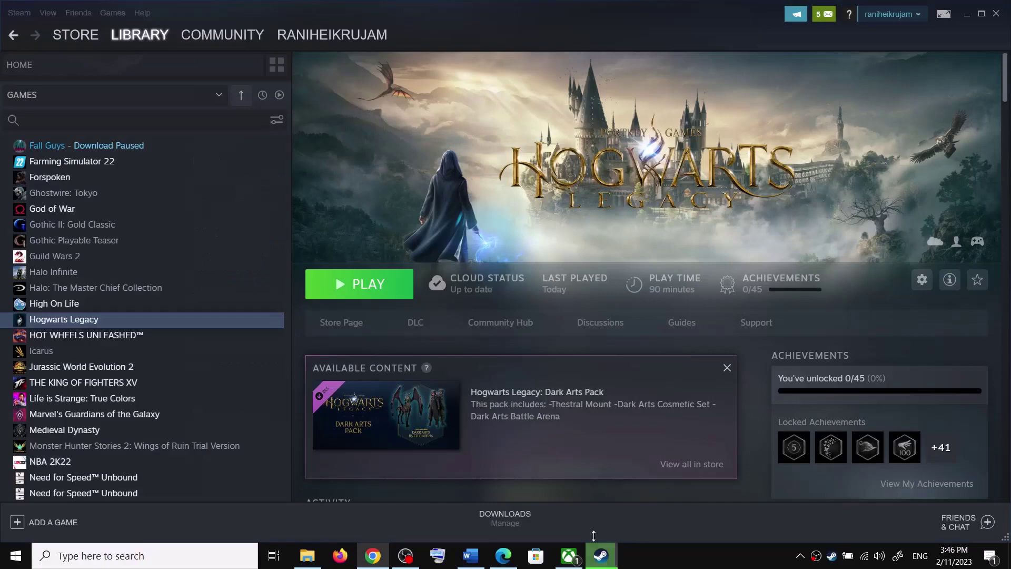
left_click(360, 288)
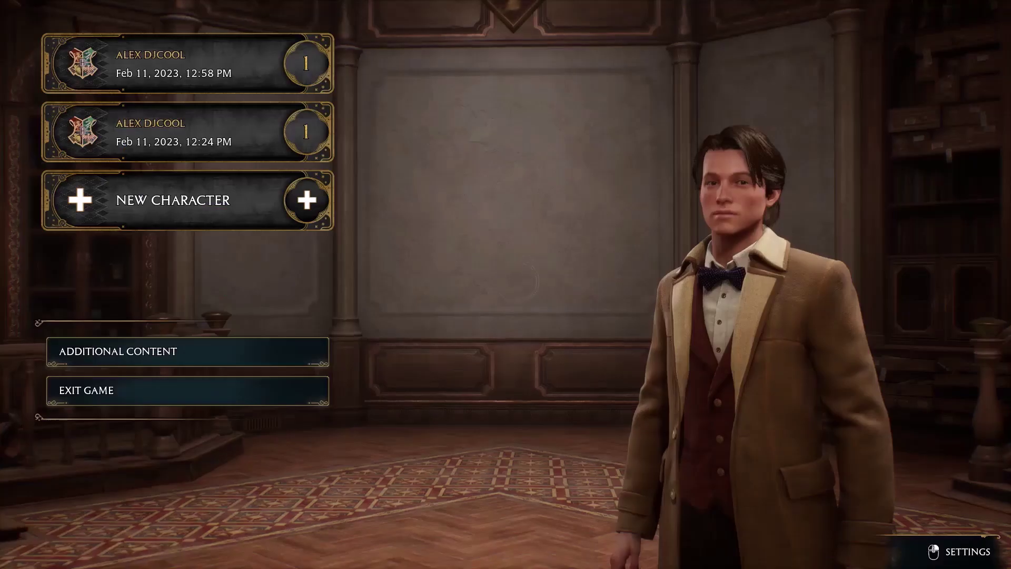
- Go to the game's Display Options and keep Window Mode at Windowed Fullscreen
right_click(853, 192)
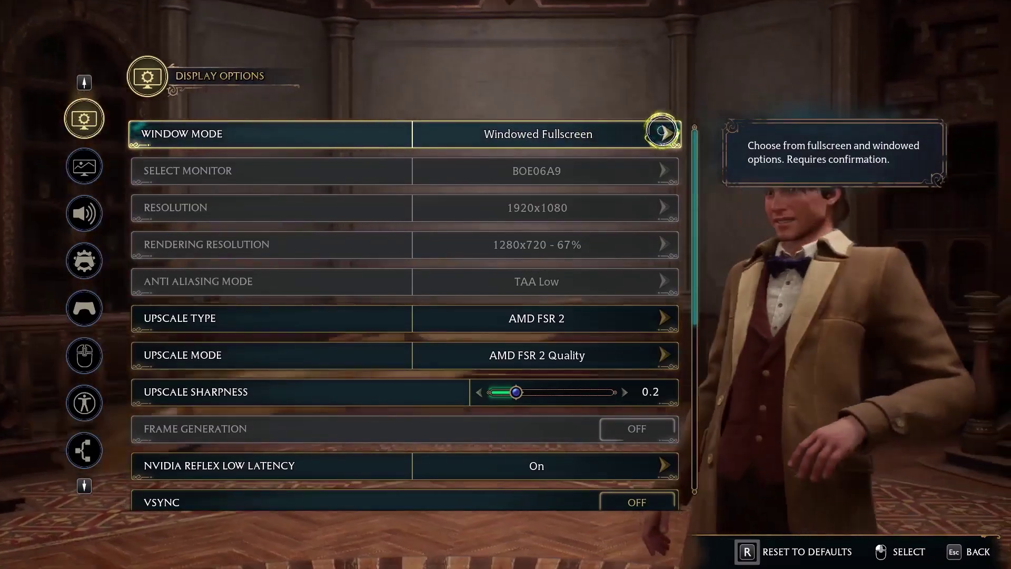
left_click(663, 133)
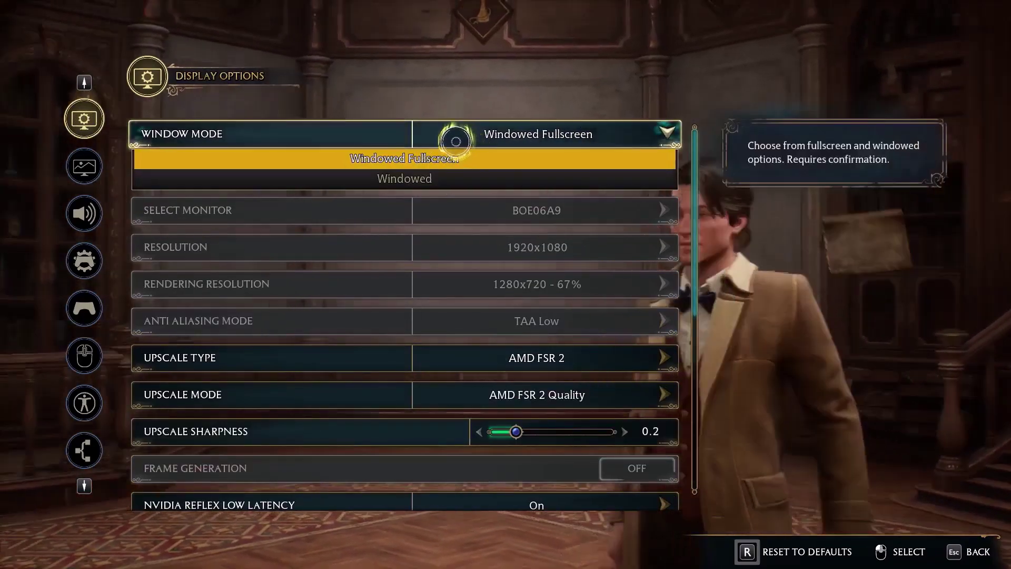
left_click(456, 141)
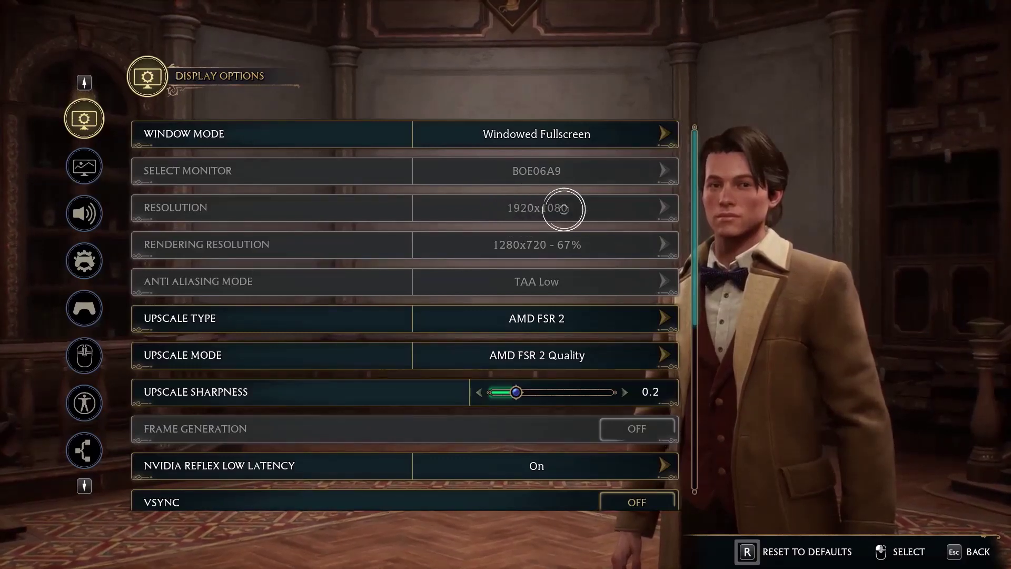
- Review the Upscale Type and Upscale Mode choices, keeping AMD FSR 2 at Quality
scroll(533, 253, "down", 3)
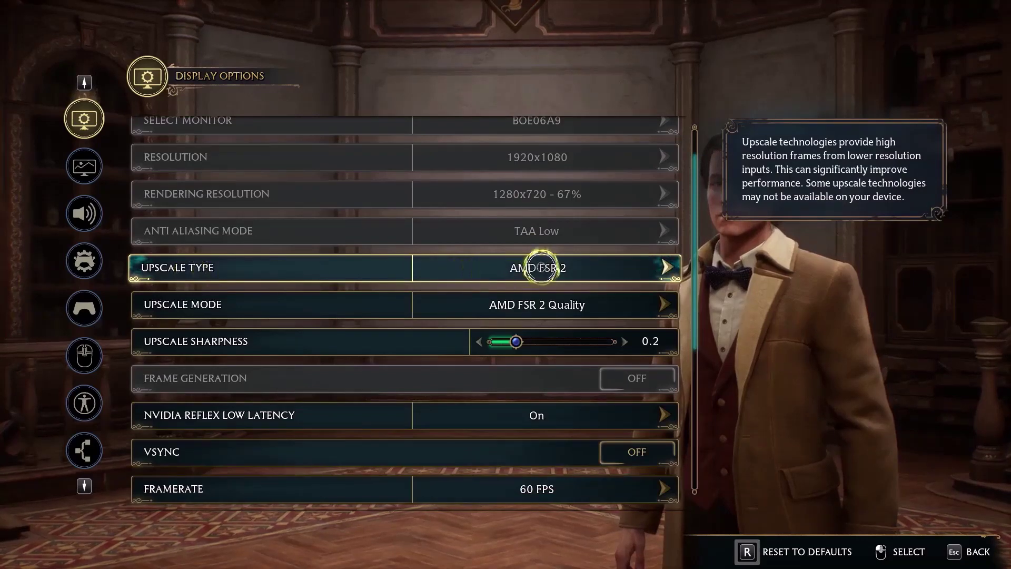
left_click(559, 270)
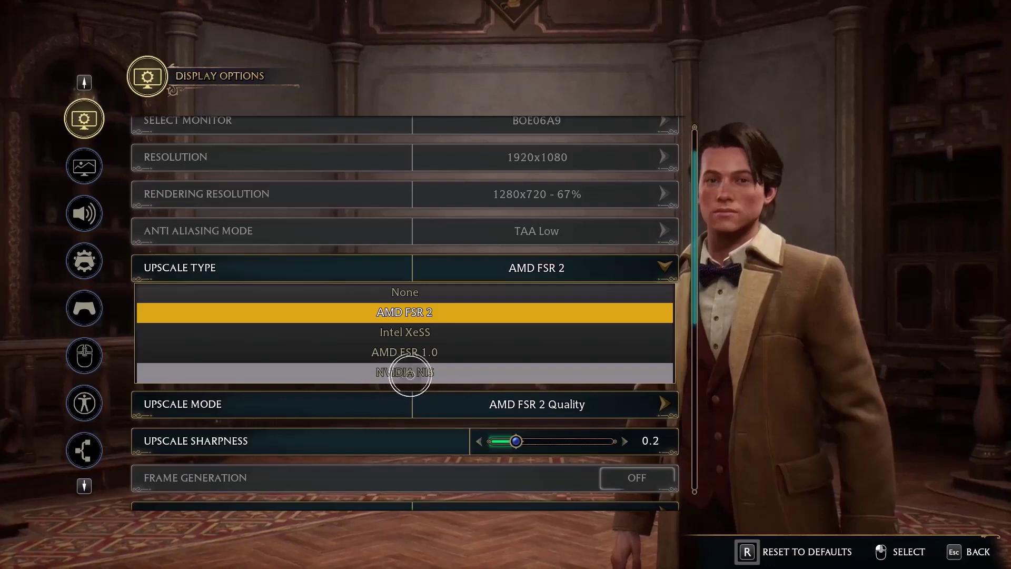
left_click(490, 266)
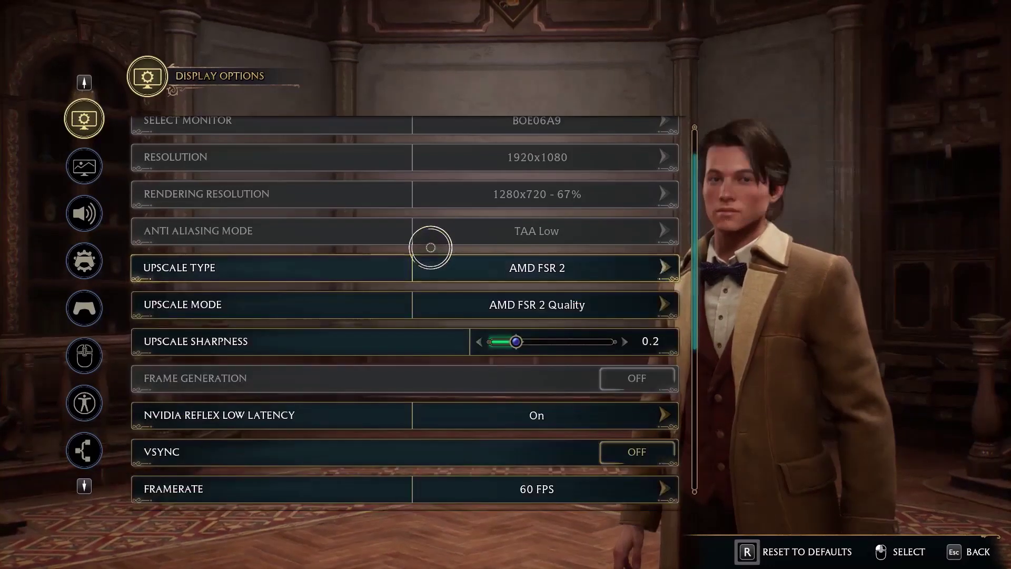
left_click(531, 268)
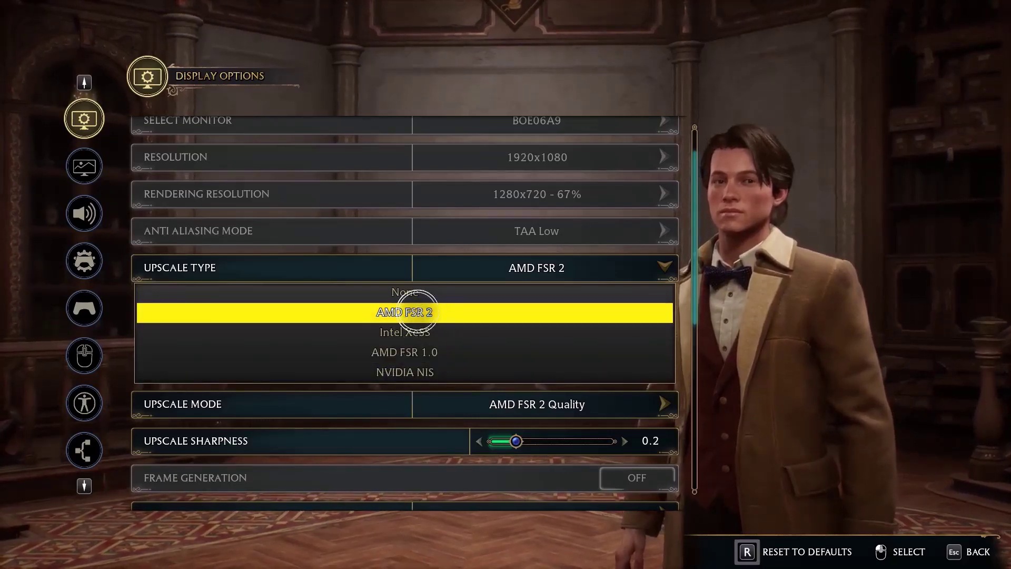
left_click(465, 258)
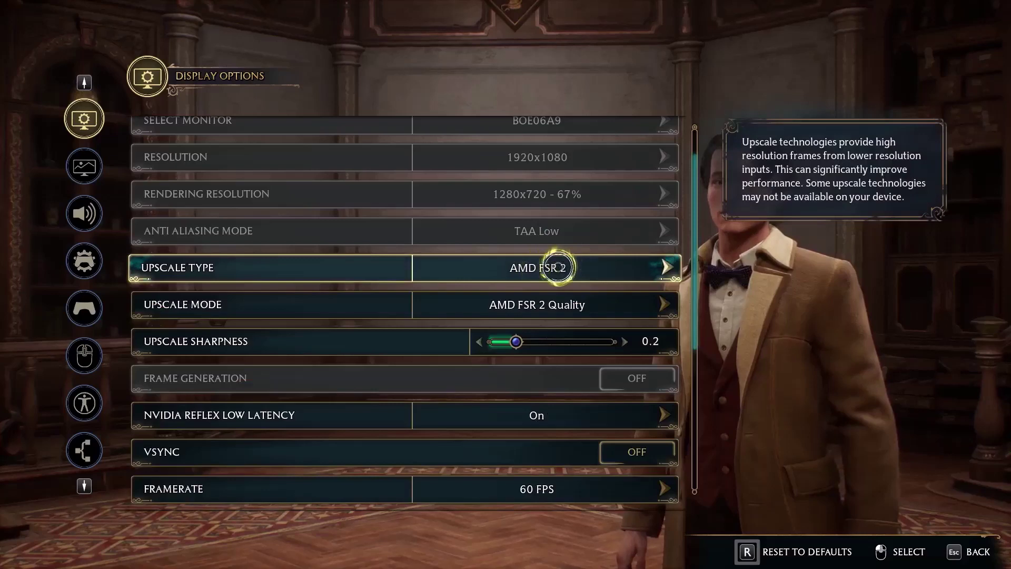
left_click(548, 304)
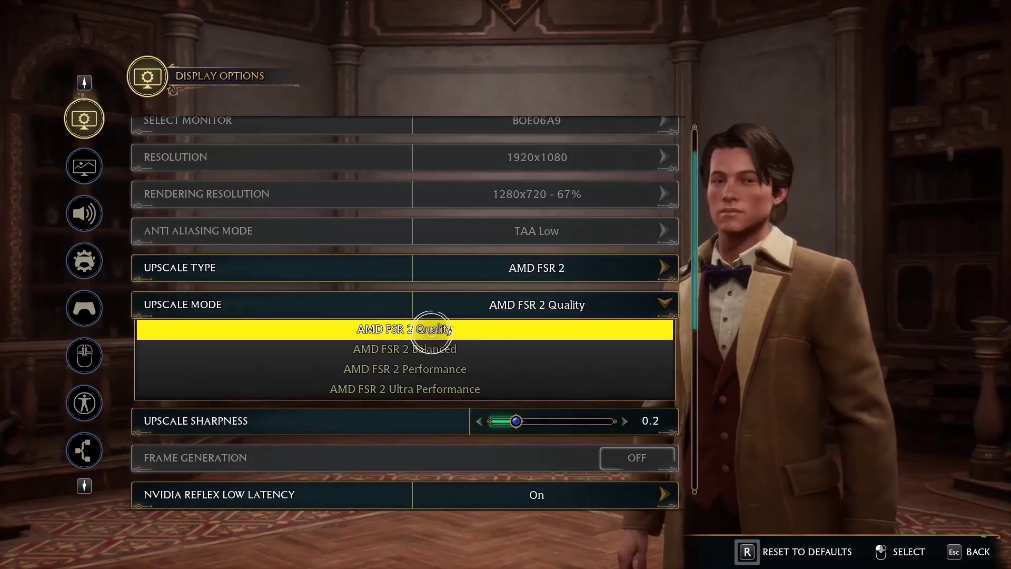
left_click(506, 301)
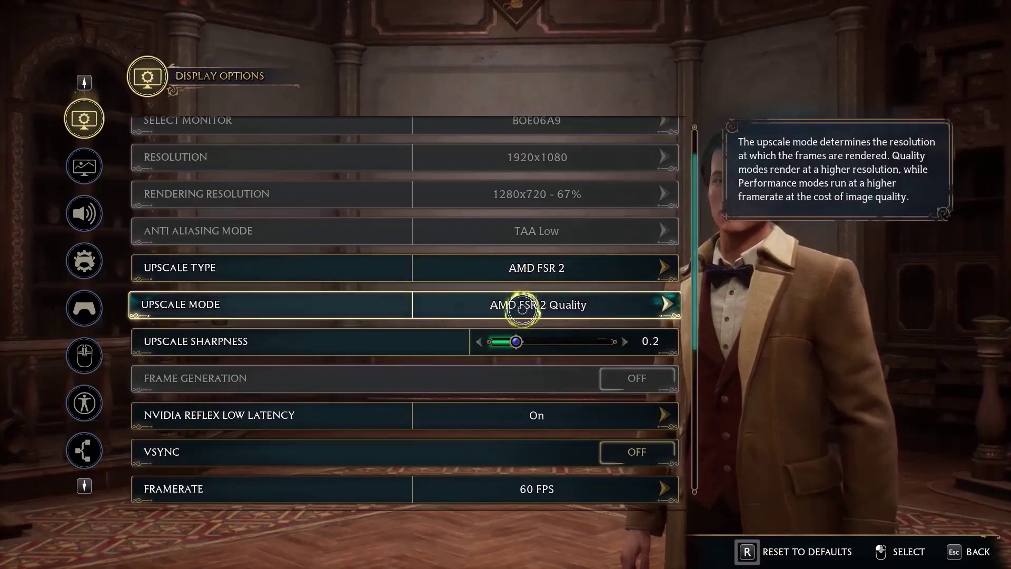
left_click(520, 309)
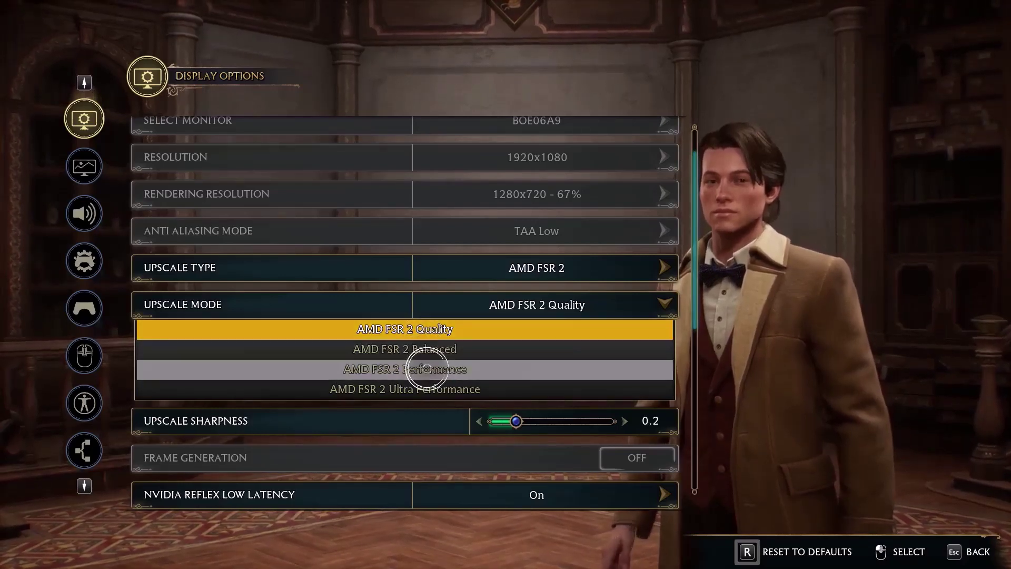
left_click(421, 329)
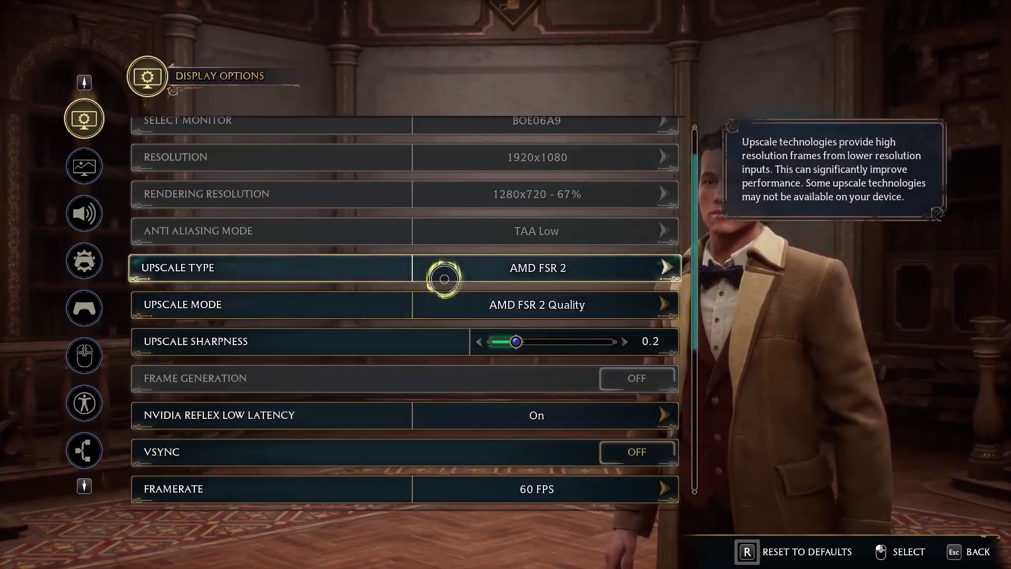
left_click(560, 272)
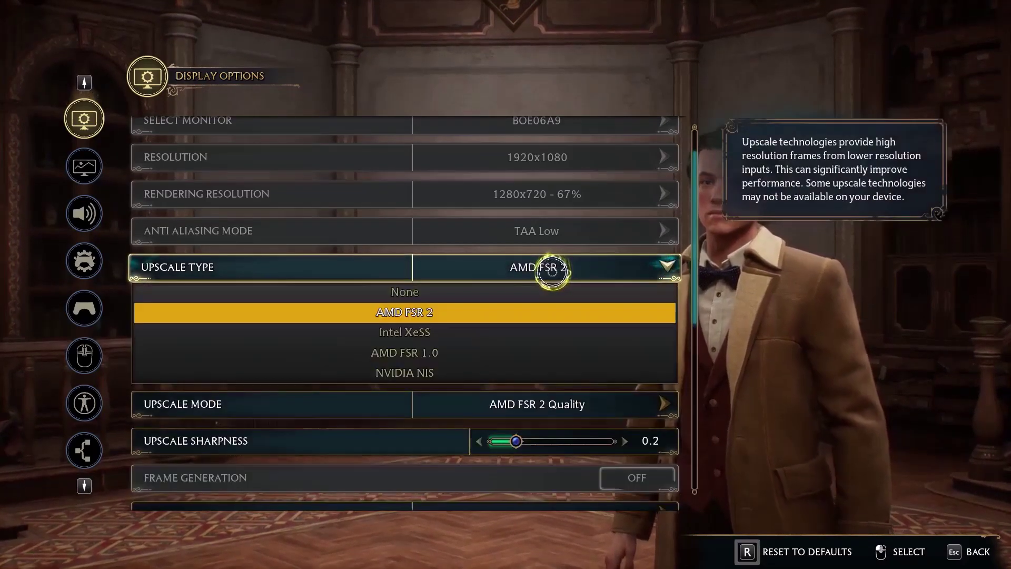
- Set Upscale Type to None so the game renders at 1920x1080 (100%)
left_click(422, 293)
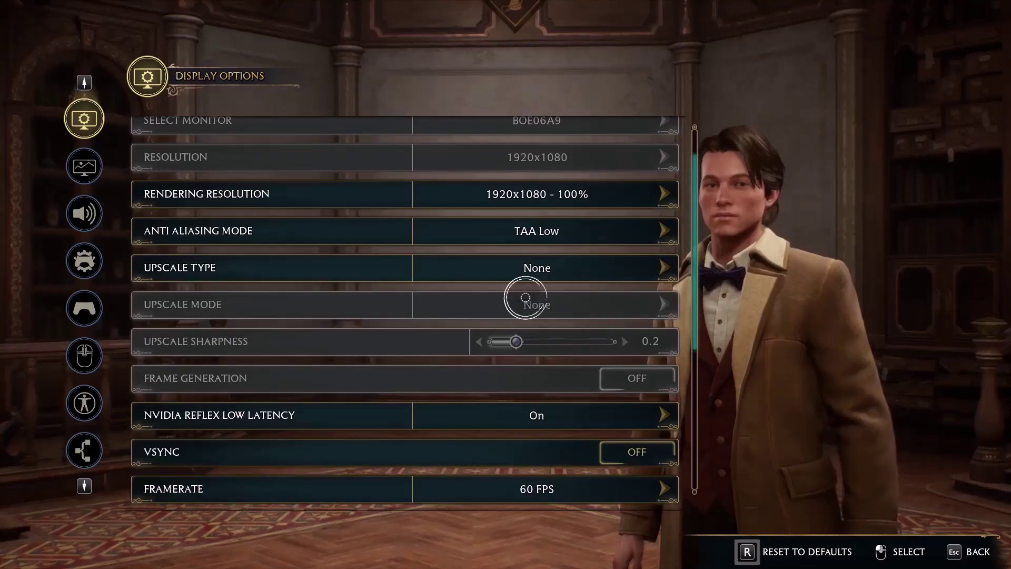
scroll(562, 335, "down", 2)
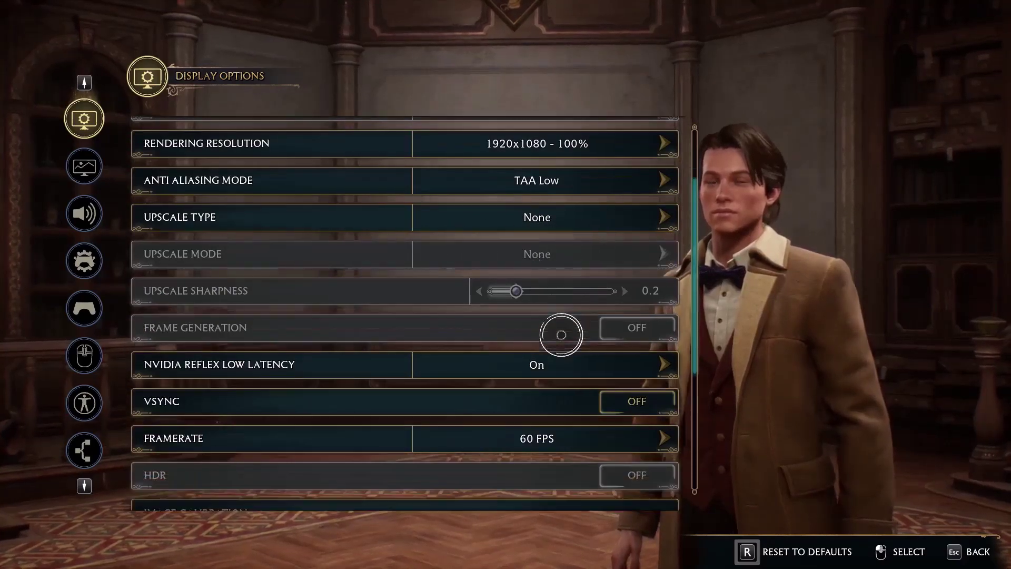
scroll(562, 335, "down", 1)
scroll(562, 335, "down", 1)
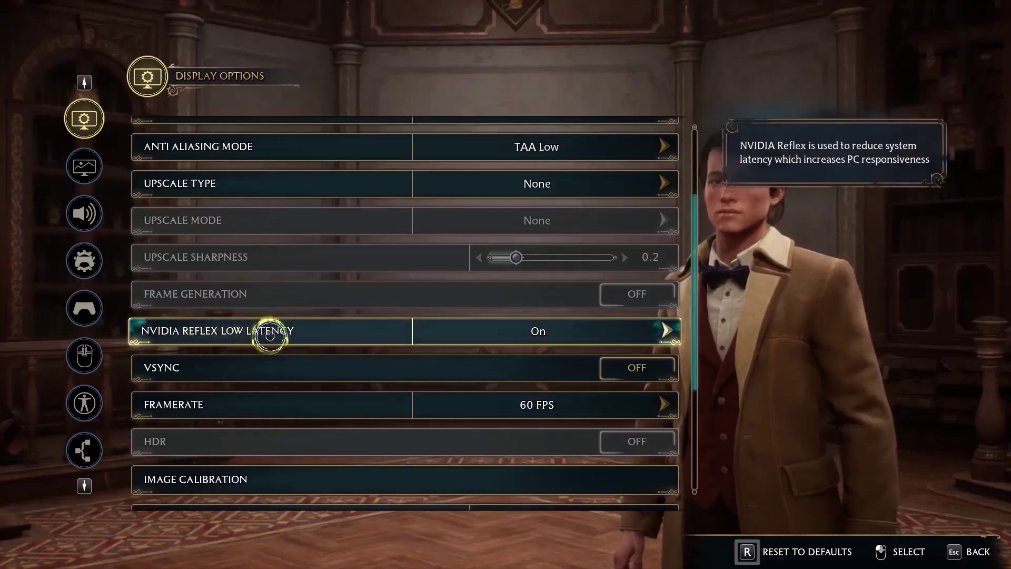
- Switch NVIDIA Reflex Low Latency to Off
left_click(596, 331)
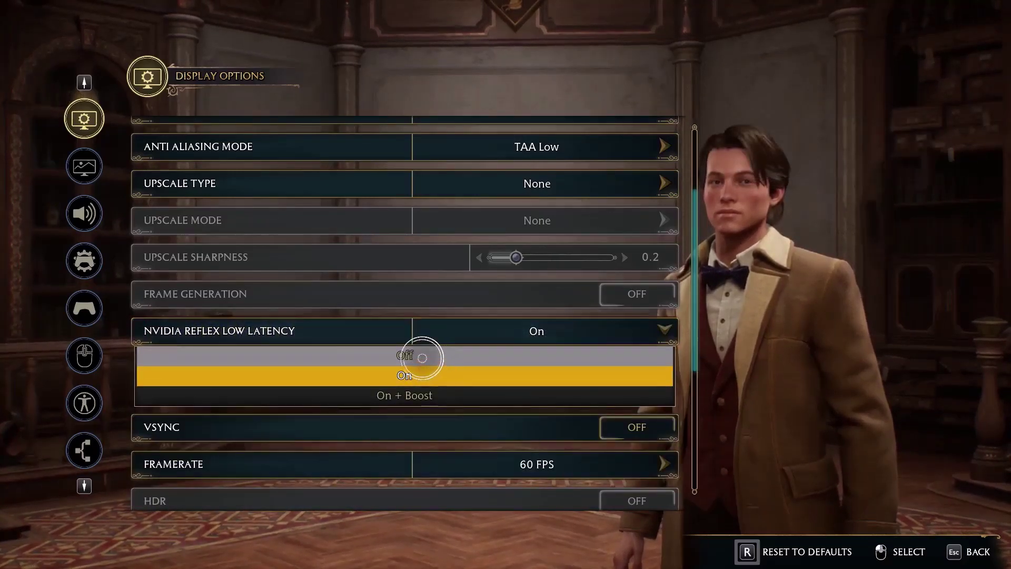
left_click(422, 356)
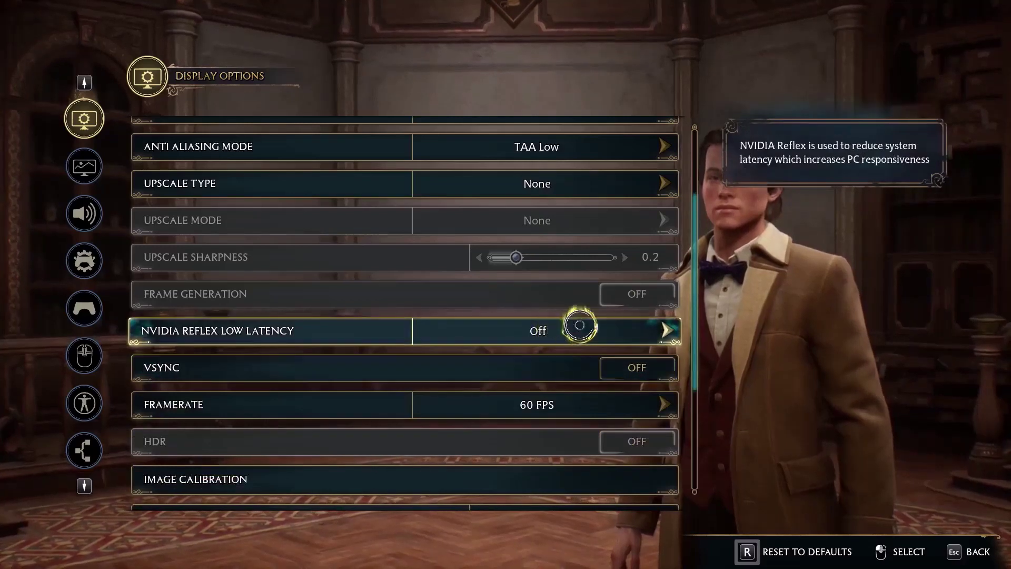
scroll(582, 320, "down", 2)
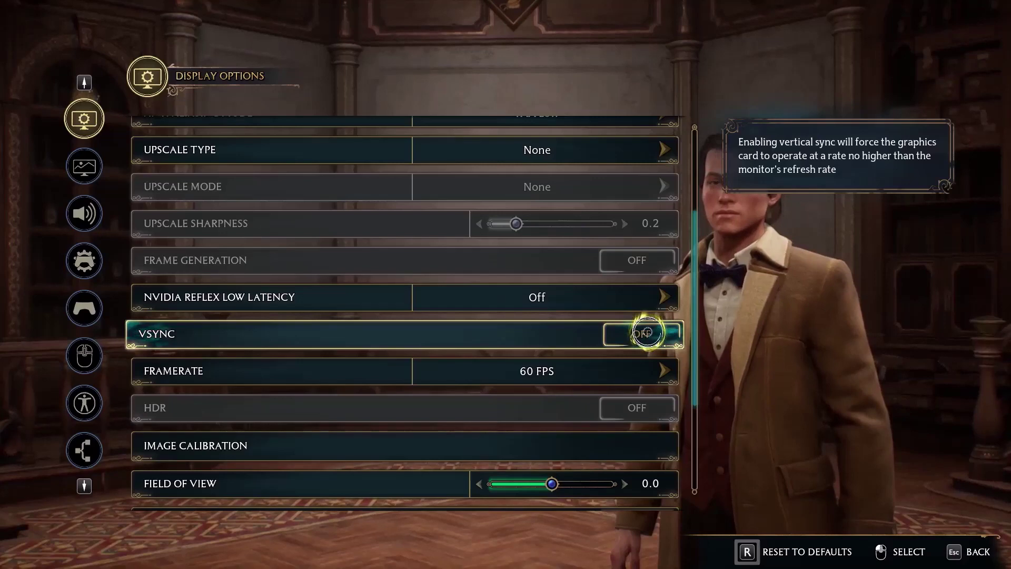
- Keep the framerate cap at 60 FPS and switch VSync On
scroll(501, 340, "down", 1)
scroll(501, 341, "down", 1)
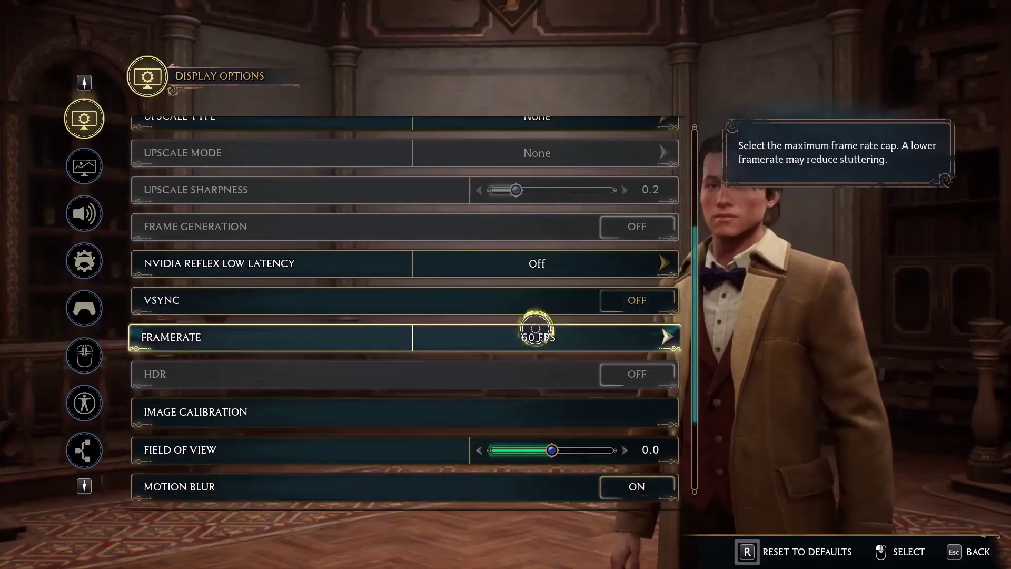
left_click(635, 343)
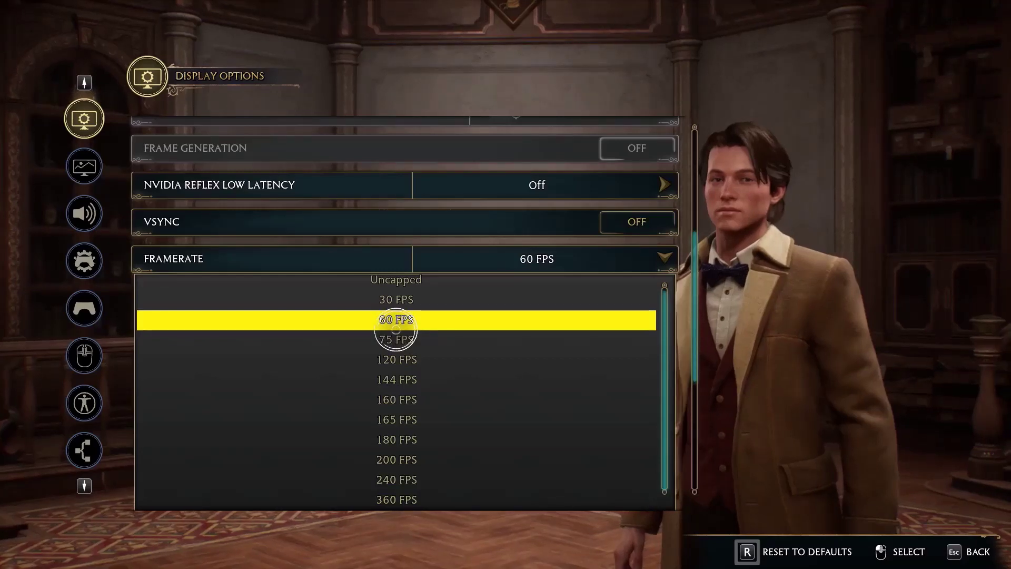
left_click(456, 243)
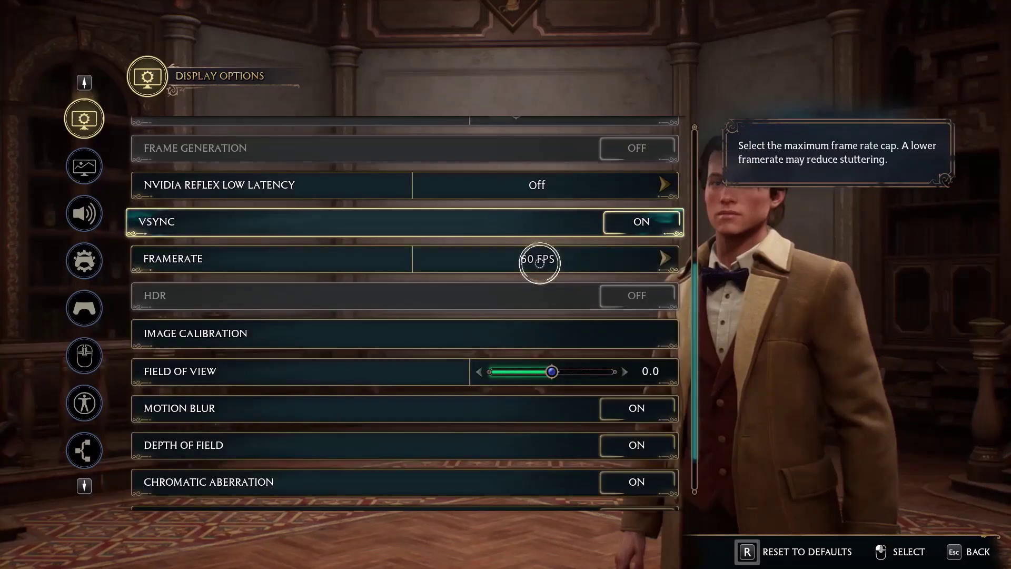
scroll(578, 349, "down", 1)
scroll(578, 349, "down", 1)
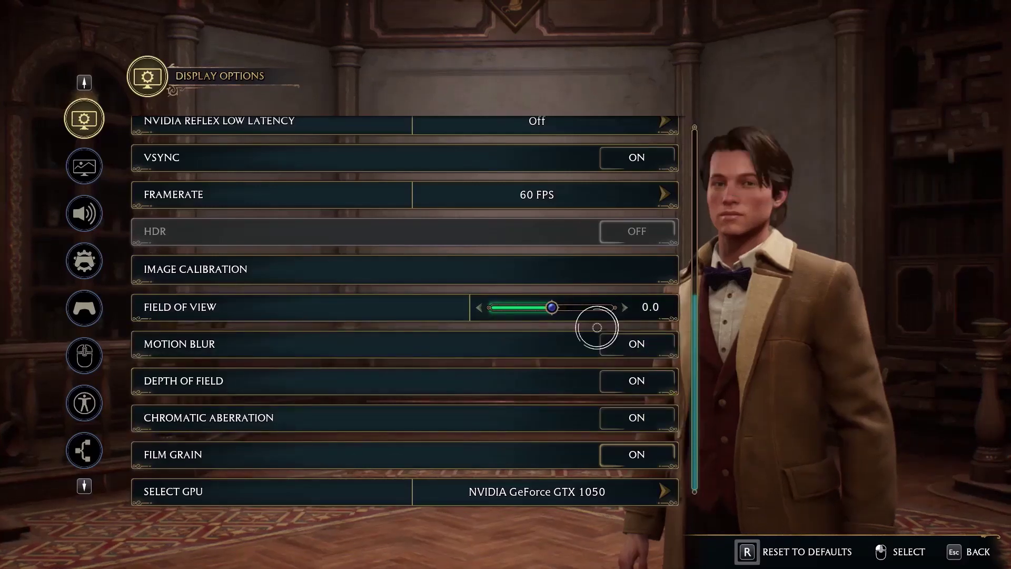
- Toggle Motion Blur, Chromatic Aberration and Depth of Field to Off
left_click(594, 352)
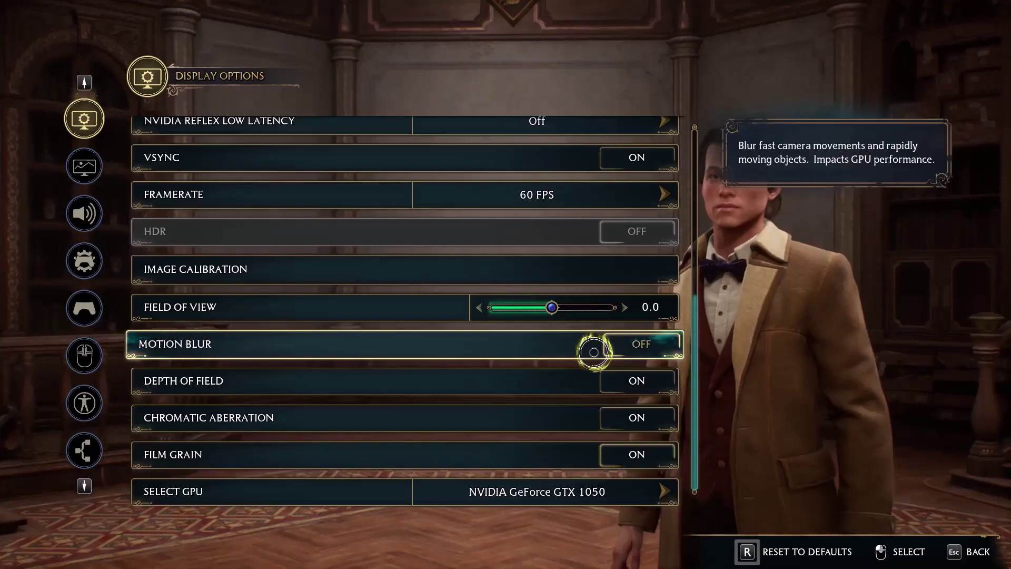
left_click(618, 403)
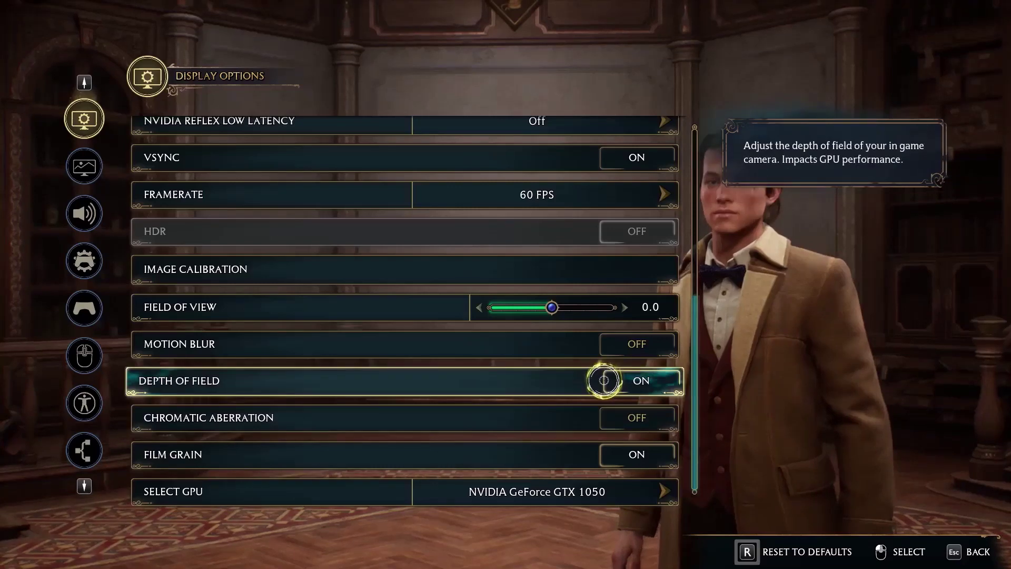
left_click(605, 380)
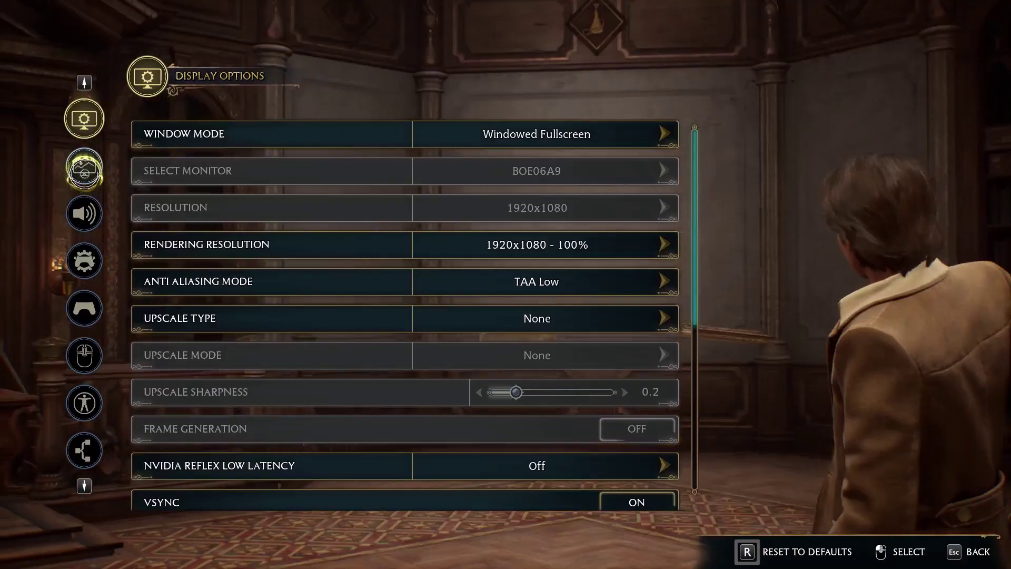
- In Graphics Options, try the Ultra and High global presets, then settle on Medium
left_click(84, 167)
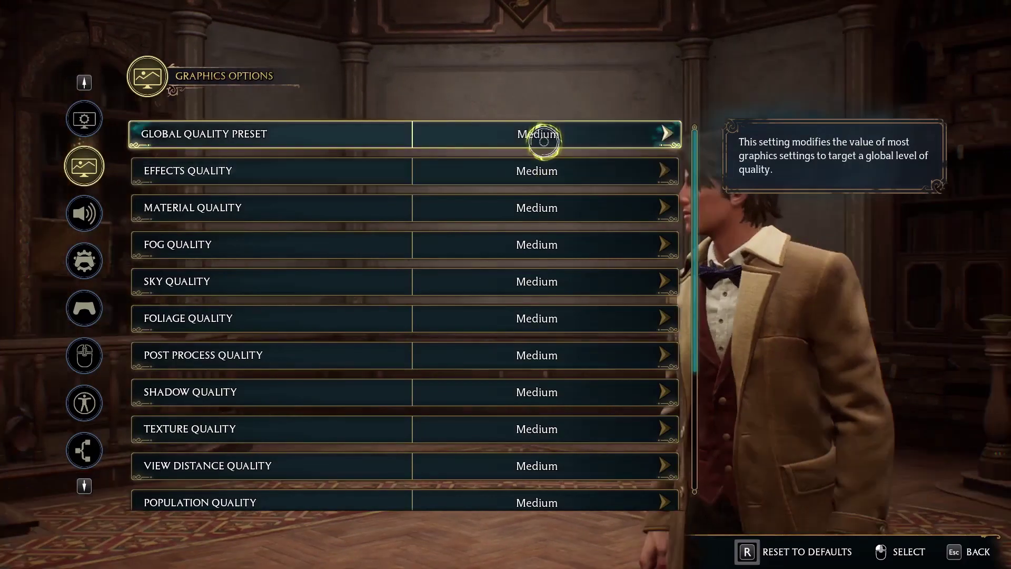
left_click(544, 141)
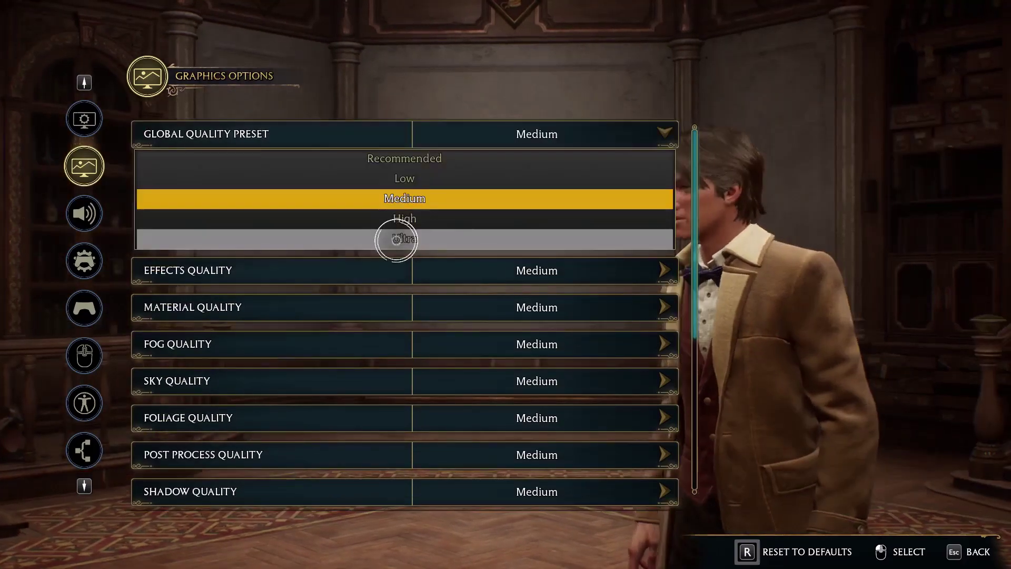
left_click(397, 240)
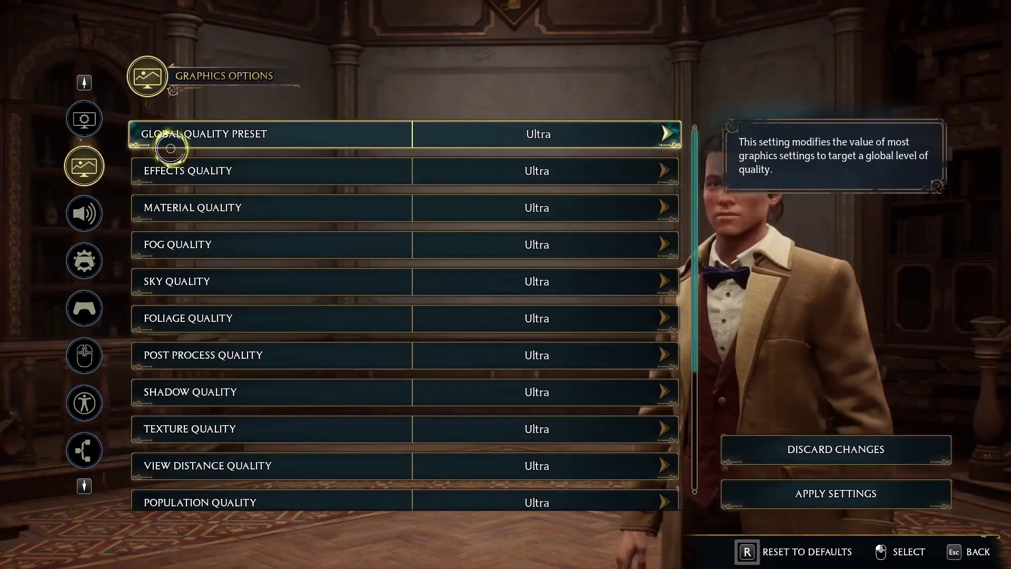
left_click(170, 147)
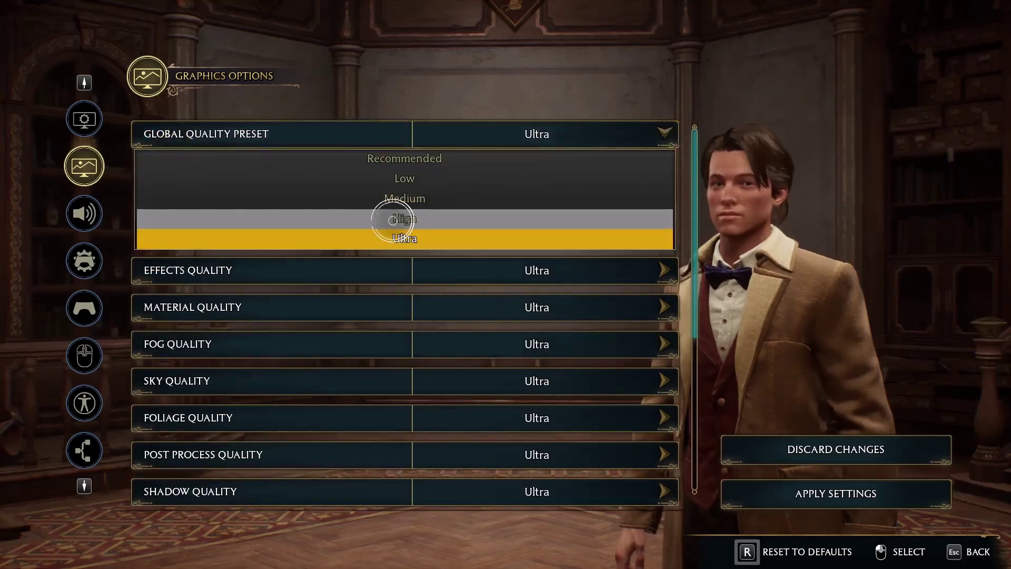
left_click(392, 220)
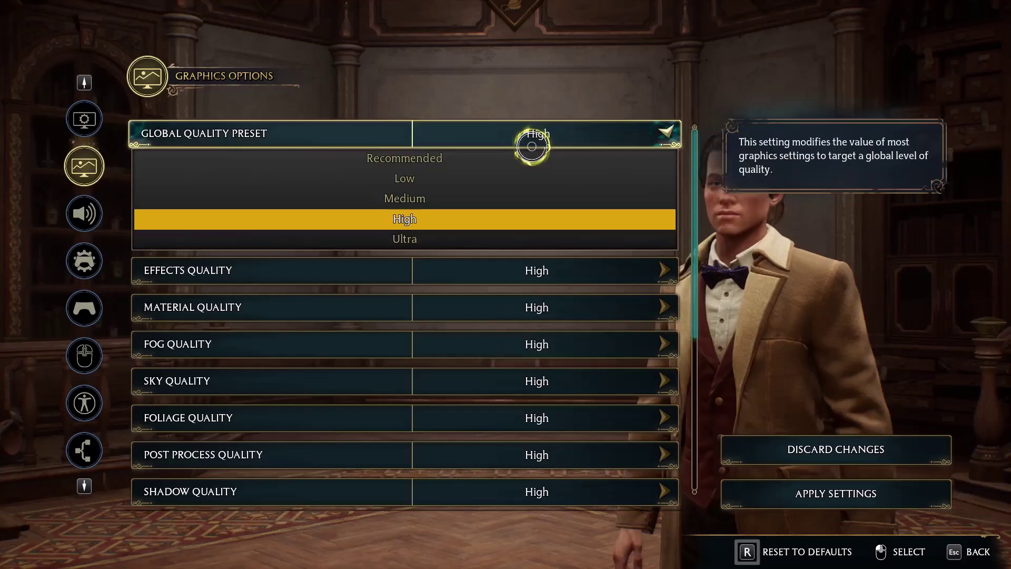
scroll(532, 146, "up", 1)
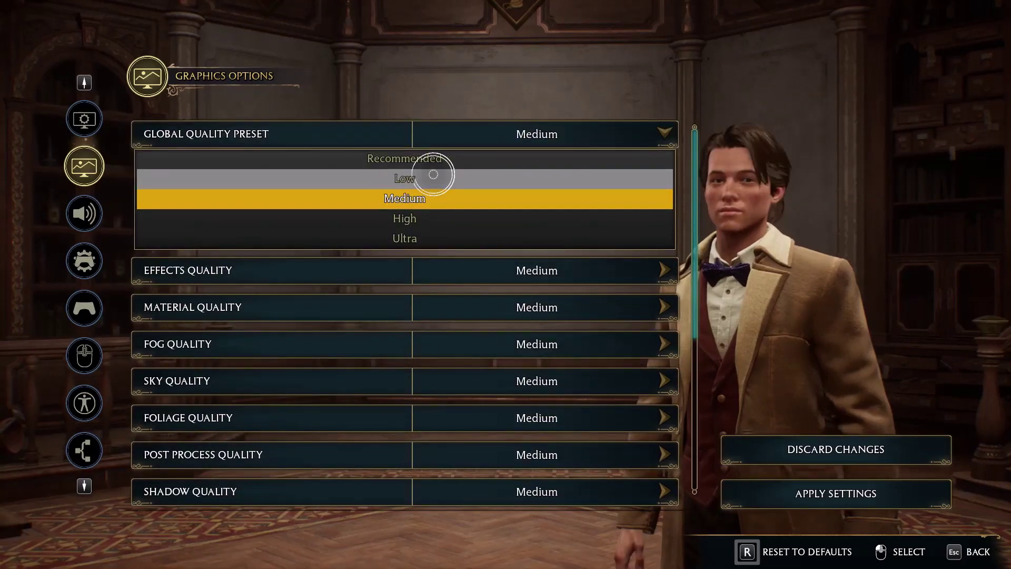
left_click(543, 1)
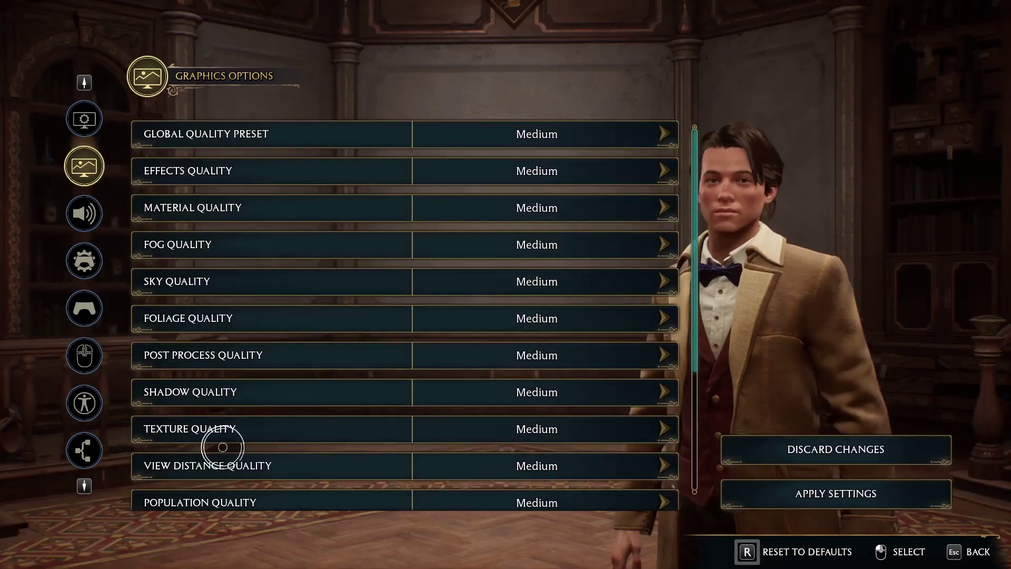
mouse_move(195, 422)
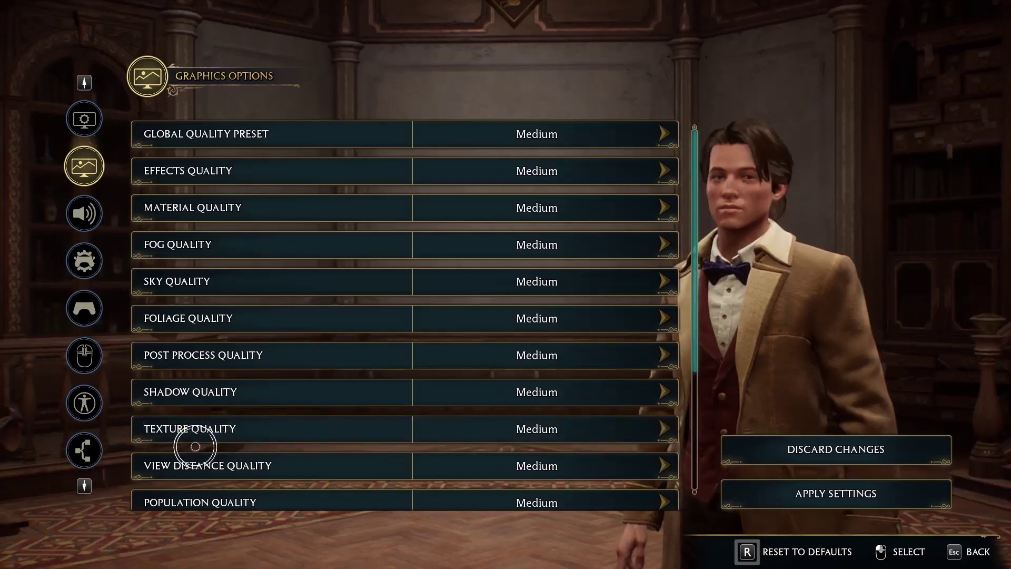
- Lower Texture Quality to Low, making the preset Custom, and confirm ray tracing is off
left_click(196, 427)
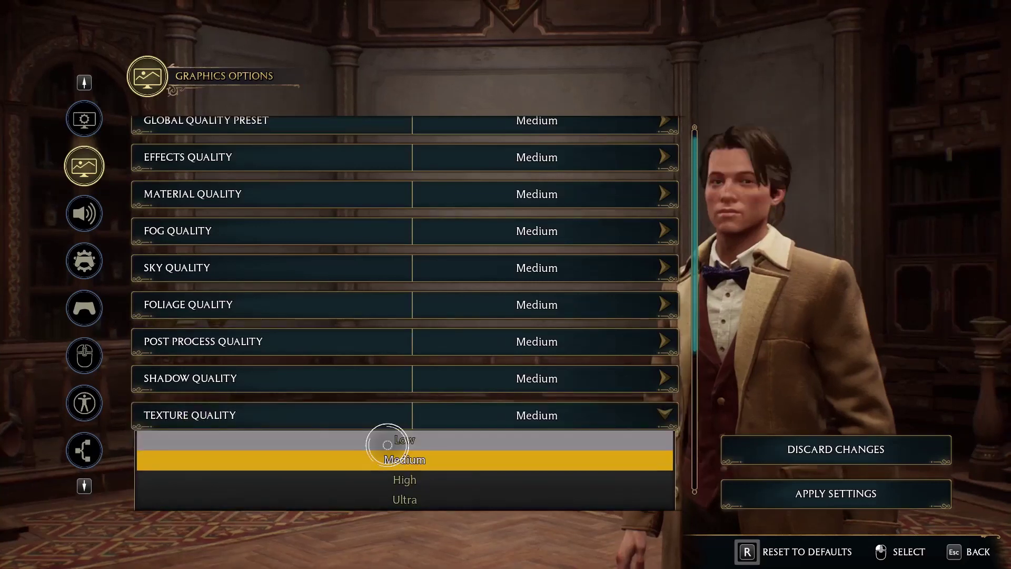
left_click(387, 445)
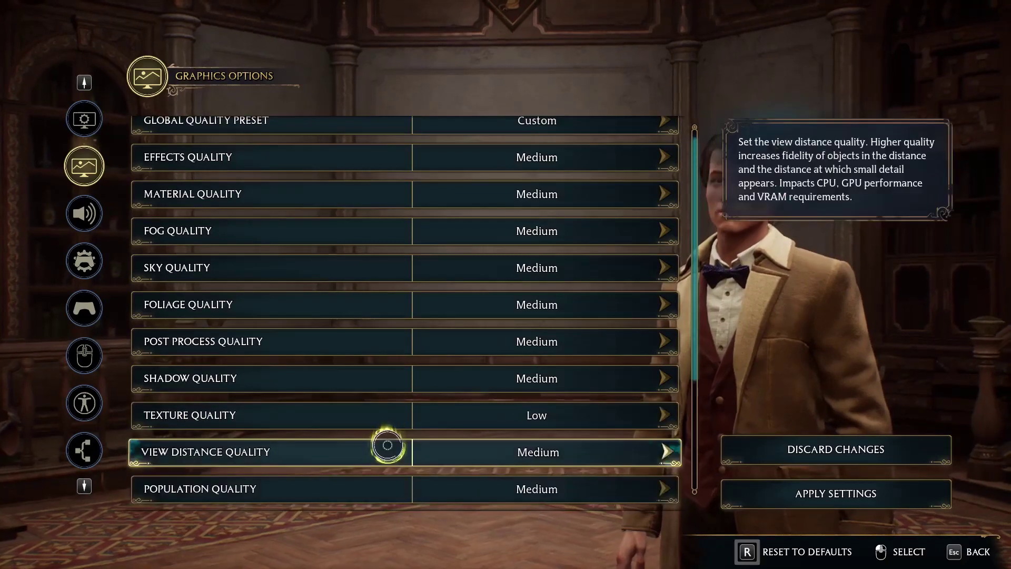
scroll(387, 446, "down", 1)
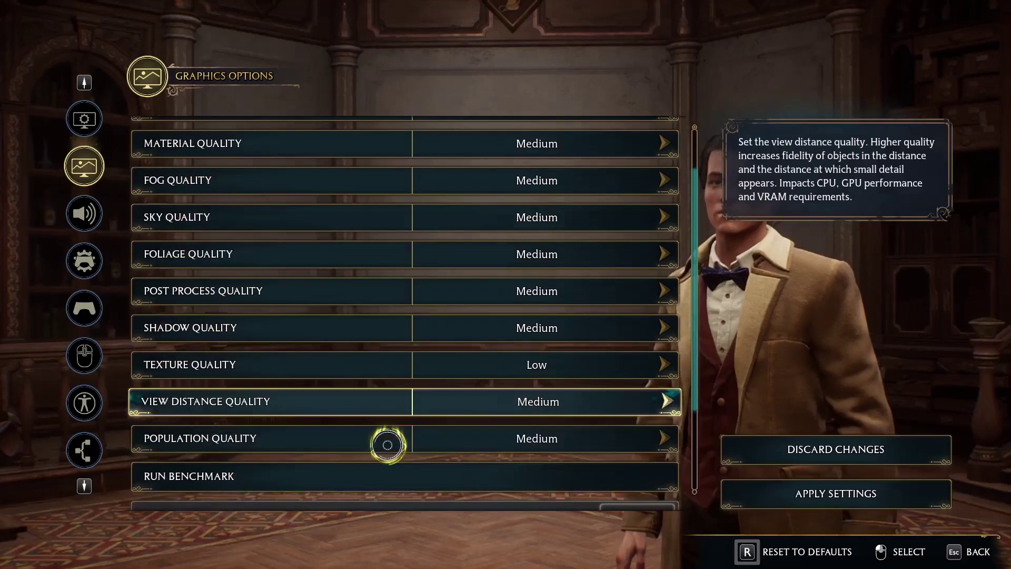
scroll(387, 445, "down", 2)
scroll(648, 403, "down", 1)
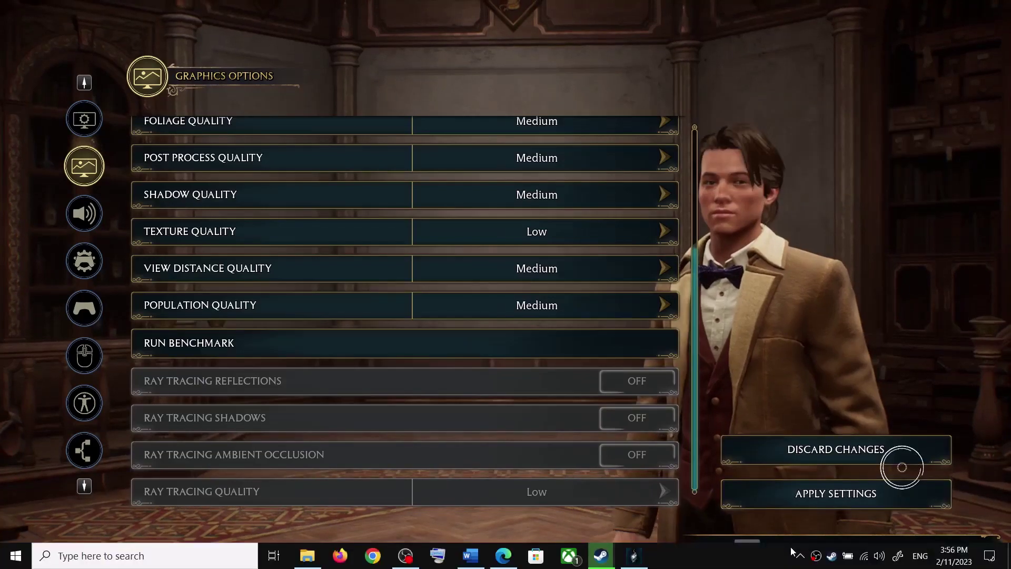
- Leave the game, highlight the V-Sync note in the Word notes, and show the desktop
key("super+d")
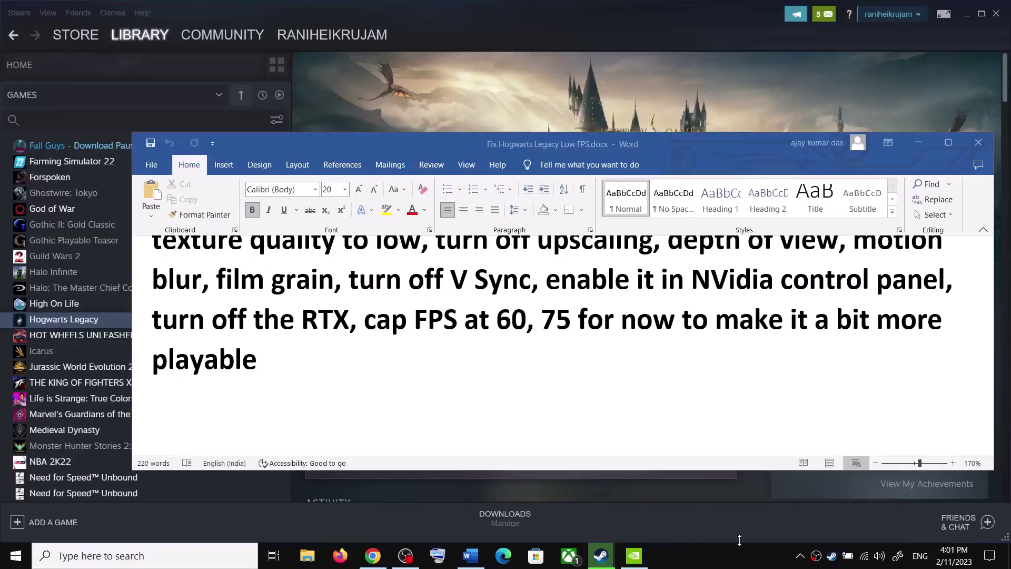
left_click_drag(349, 285, 500, 285)
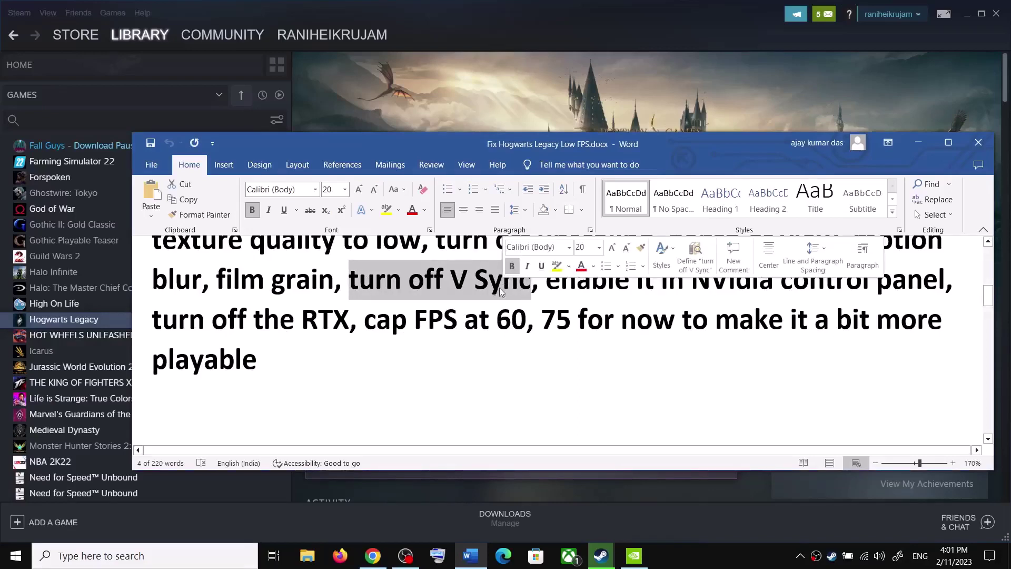
key("super+d")
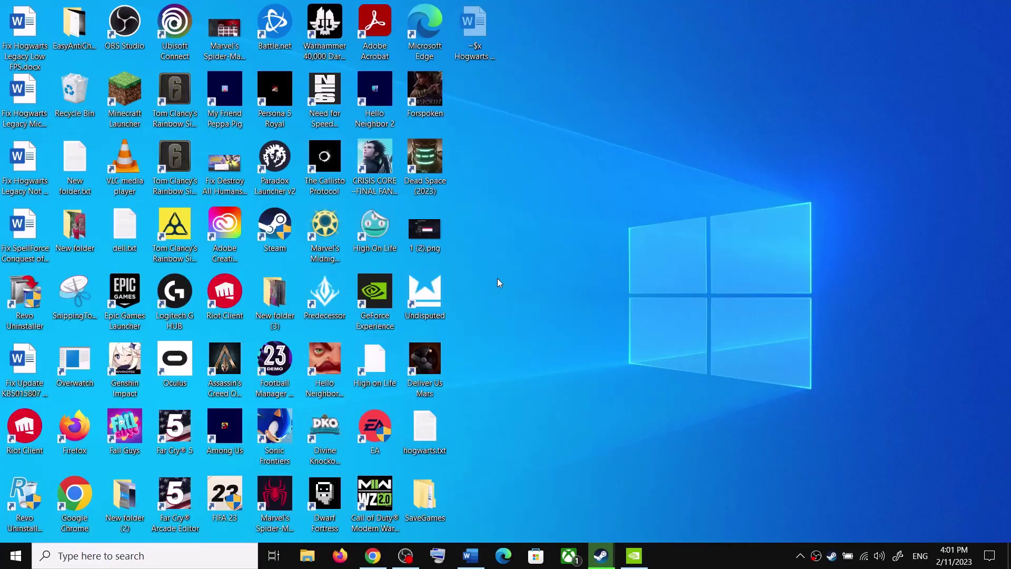
- Launch NVIDIA Control Panel from the desktop right-click menu and show Manage 3D Settings' Program Settings
left_click(634, 556)
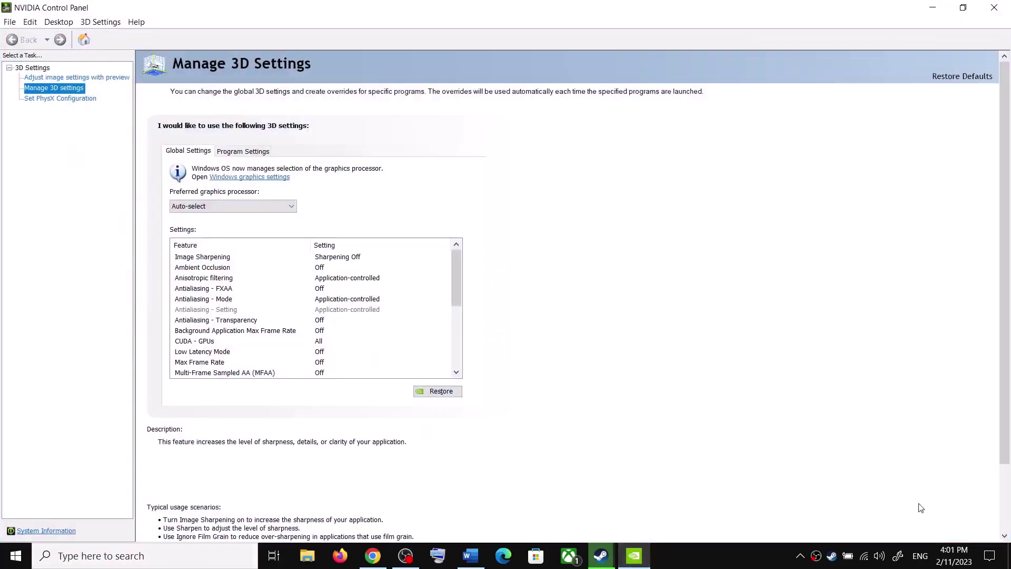
key("super+d")
right_click(703, 192)
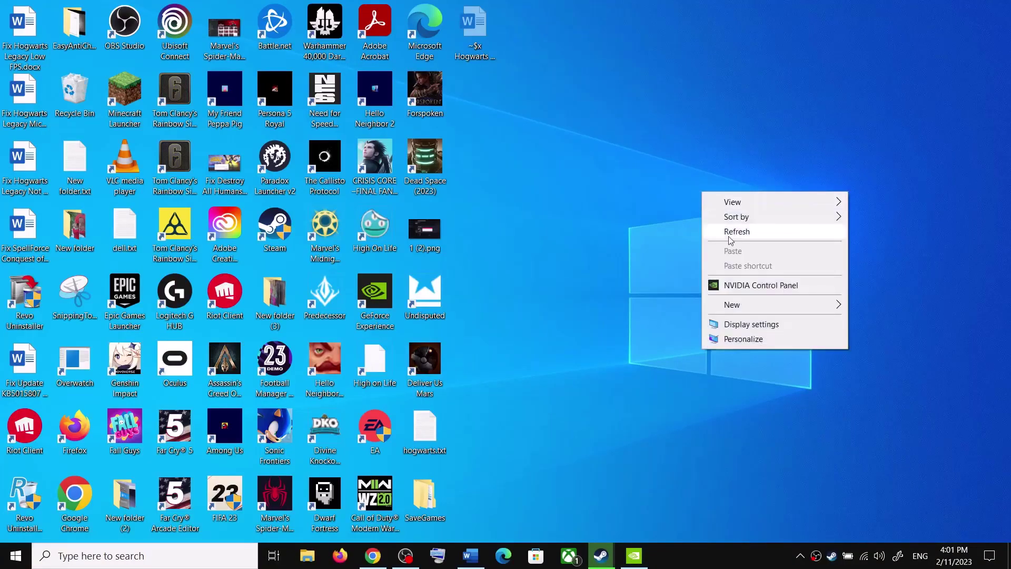
left_click(763, 287)
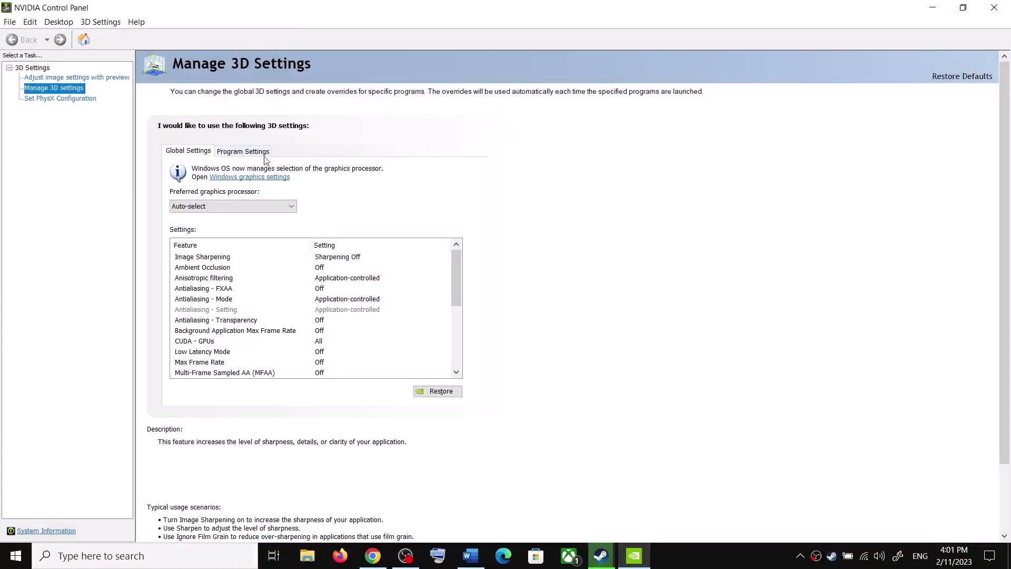
left_click(246, 153)
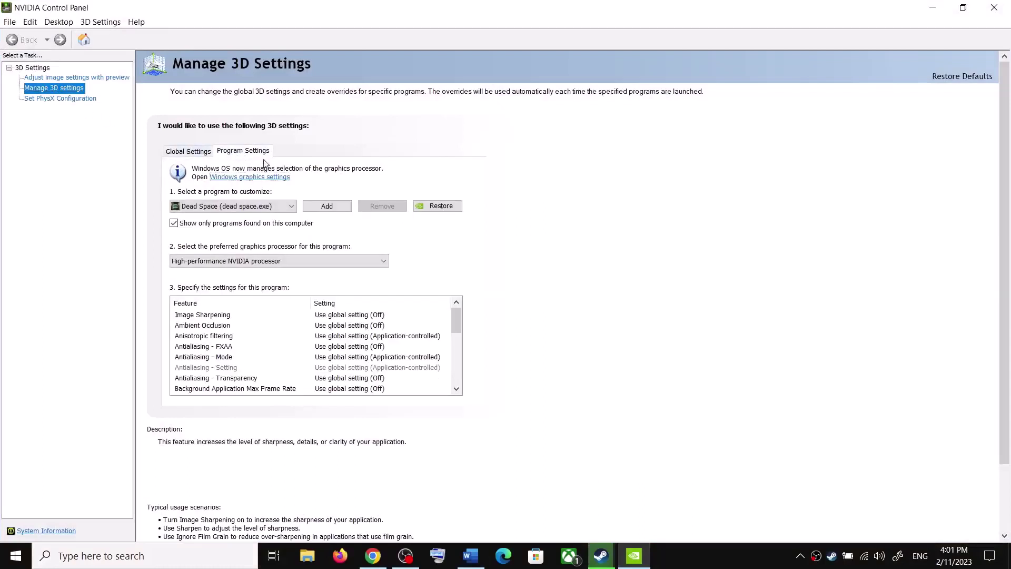
- Add Hogwarts Legacy from the program list as a customized program in Program Settings
left_click(316, 207)
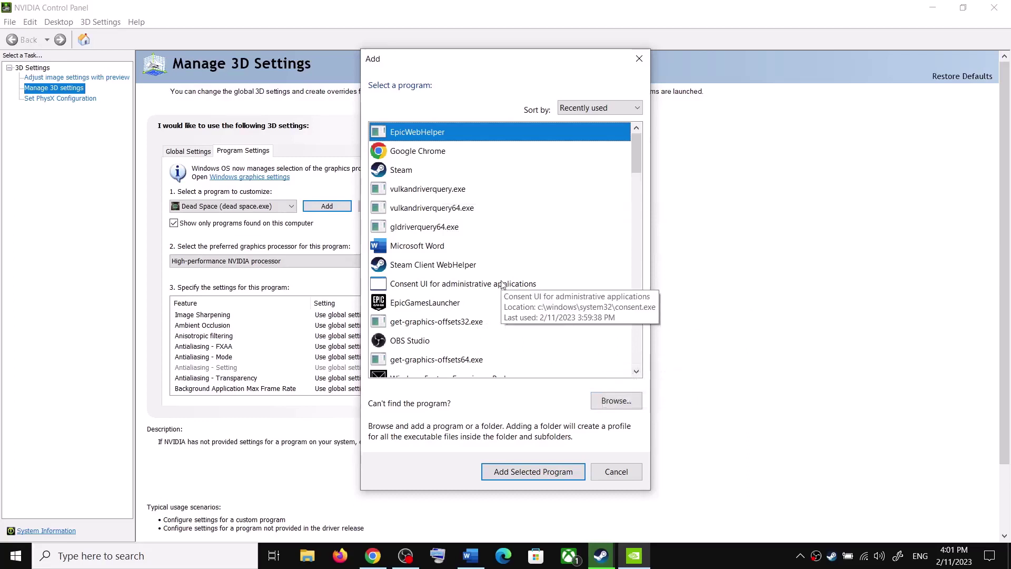
scroll(477, 300, "down", 2)
scroll(463, 295, "up", 2)
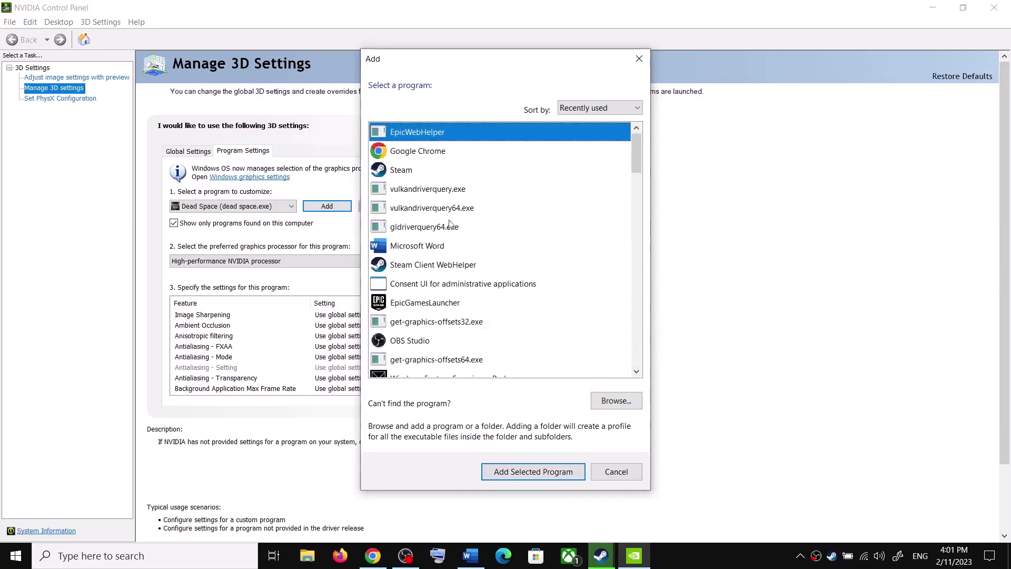
scroll(435, 264, "down", 2)
scroll(442, 299, "down", 2)
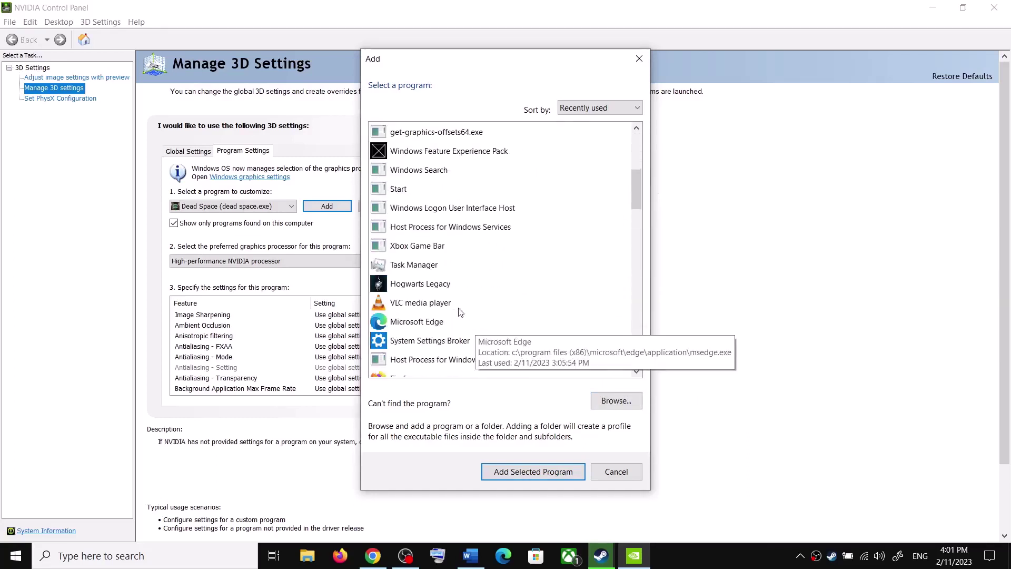
left_click(419, 287)
left_click(533, 472)
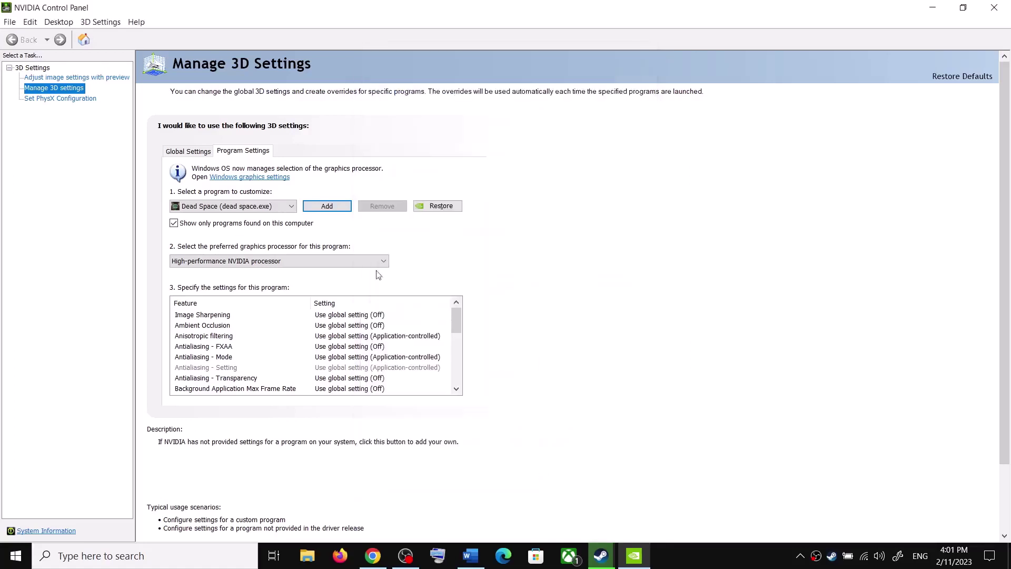
left_click(244, 262)
- Give Hogwarts Legacy the High-performance NVIDIA processor and Vertical sync On, then apply
left_click(237, 283)
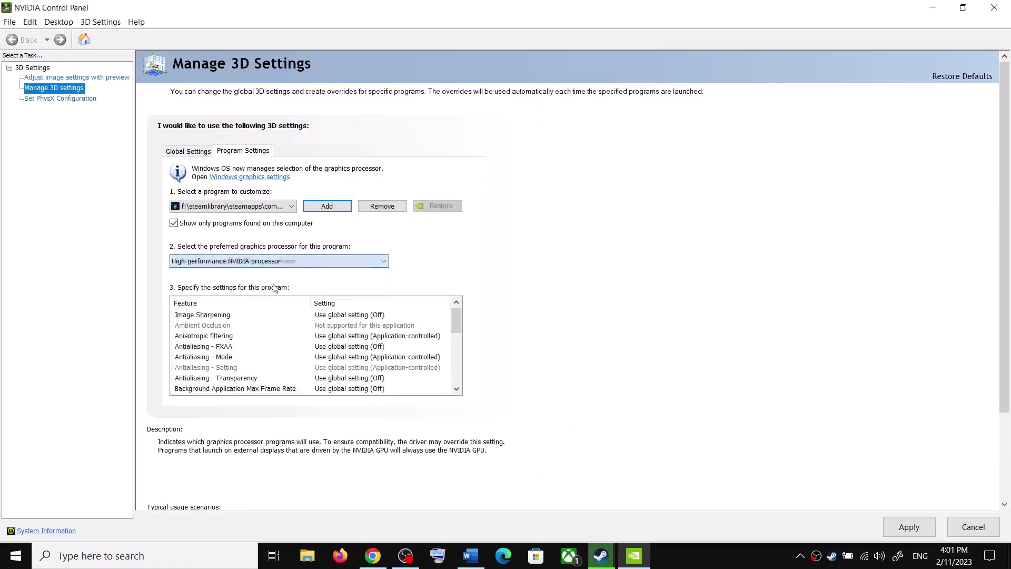
scroll(348, 358, "down", 5)
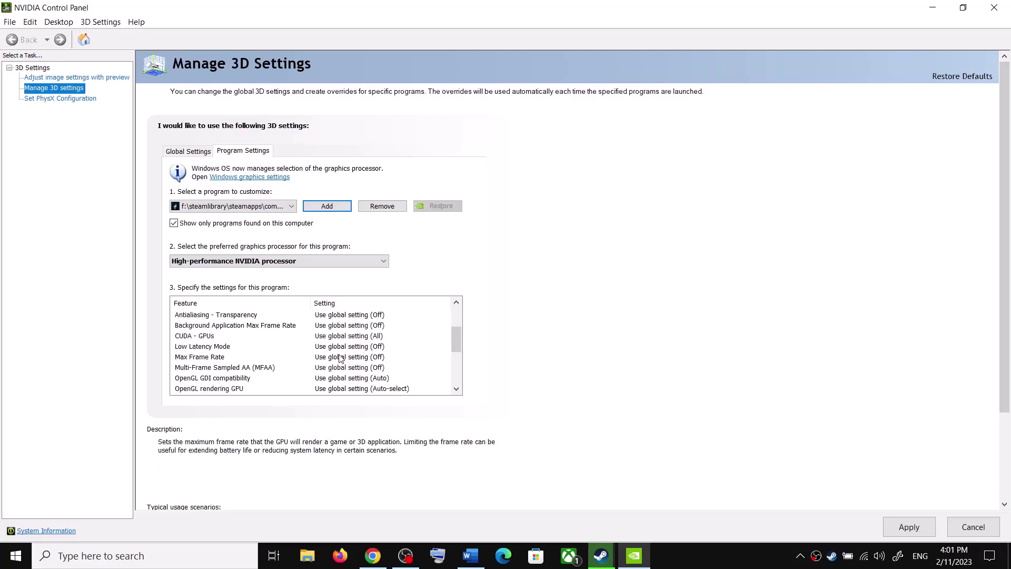
scroll(340, 359, "down", 3)
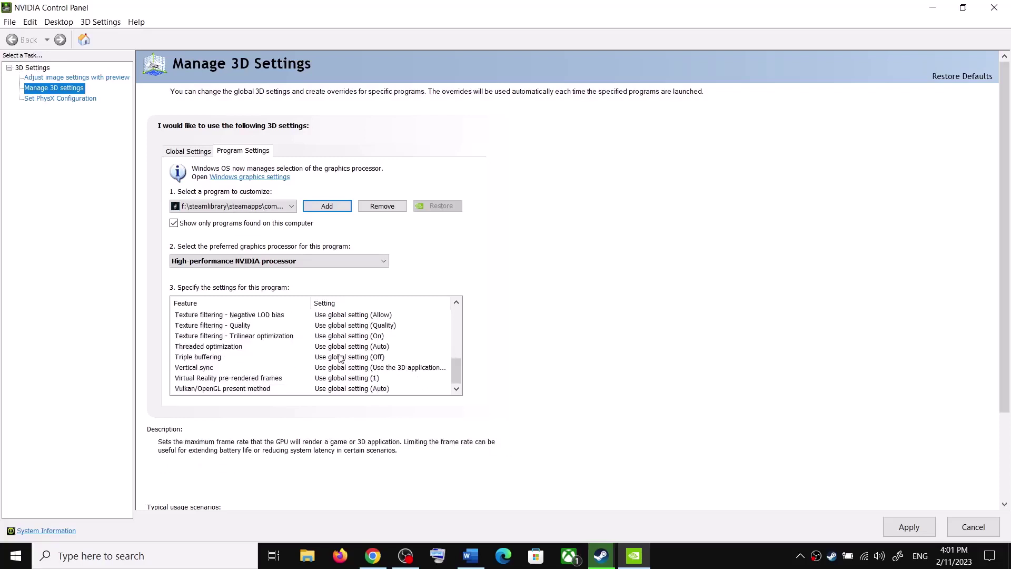
left_click(369, 368)
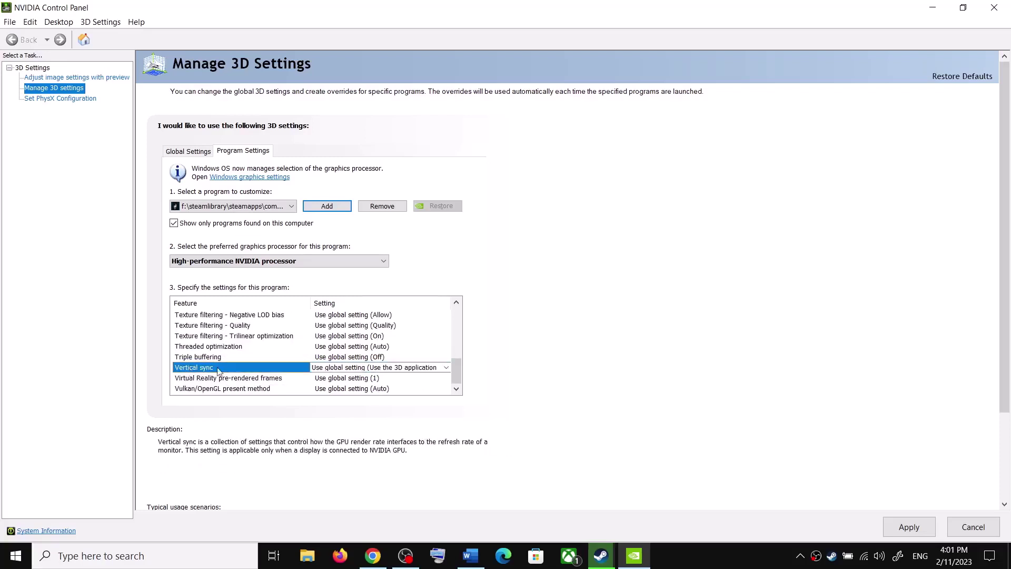
left_click(409, 369)
left_click(327, 410)
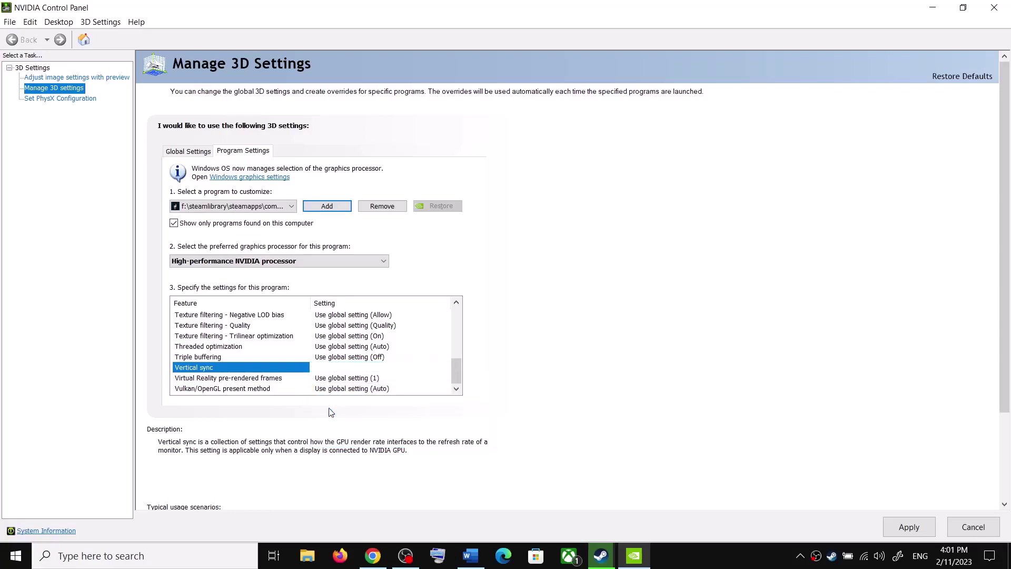
left_click(903, 526)
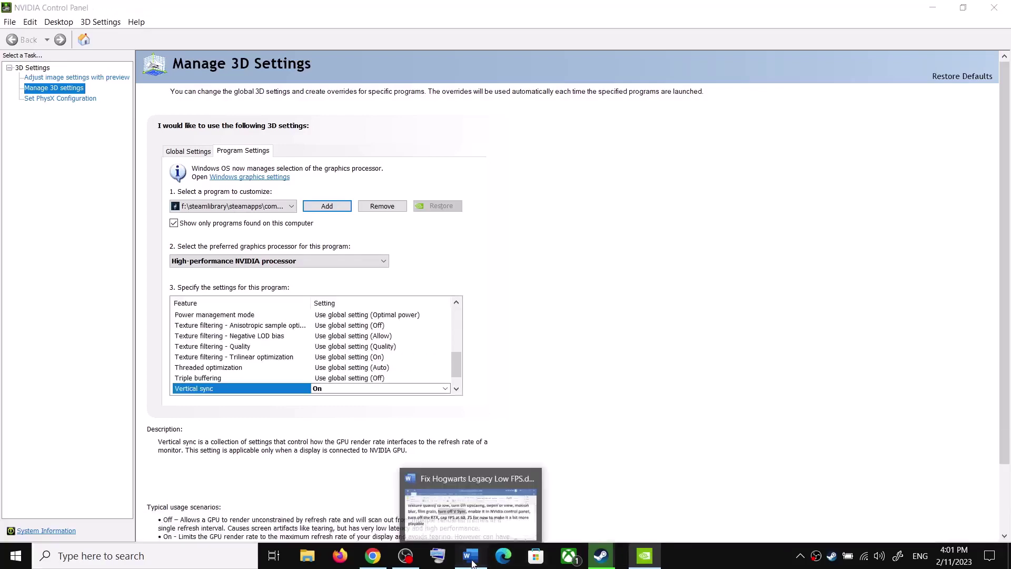
- In the Word FPS guide, highlight Step 3's NVIDIA and AMD clean-install driver links
left_click(470, 556)
scroll(316, 355, "down", 5)
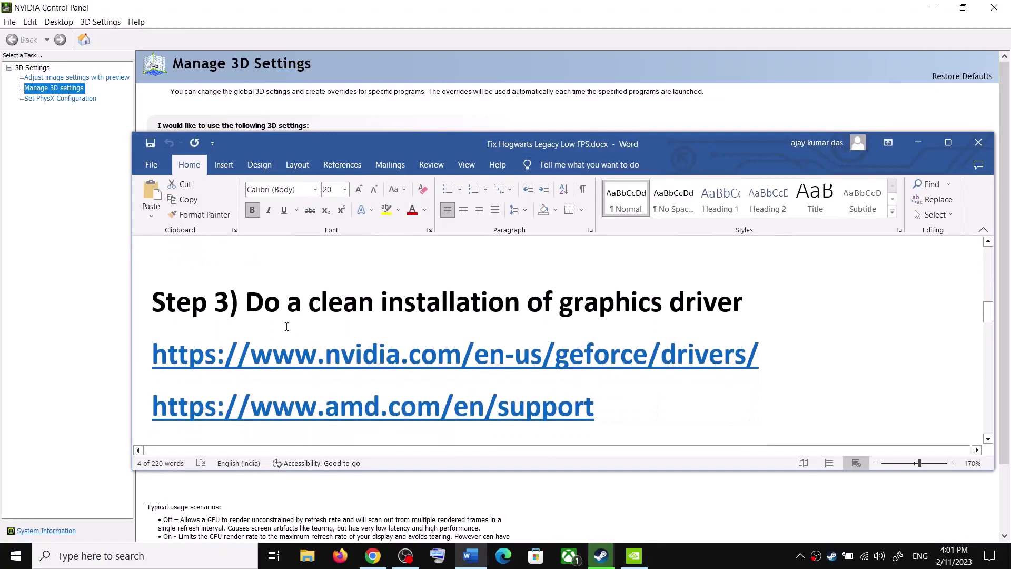
left_click_drag(254, 303, 731, 335)
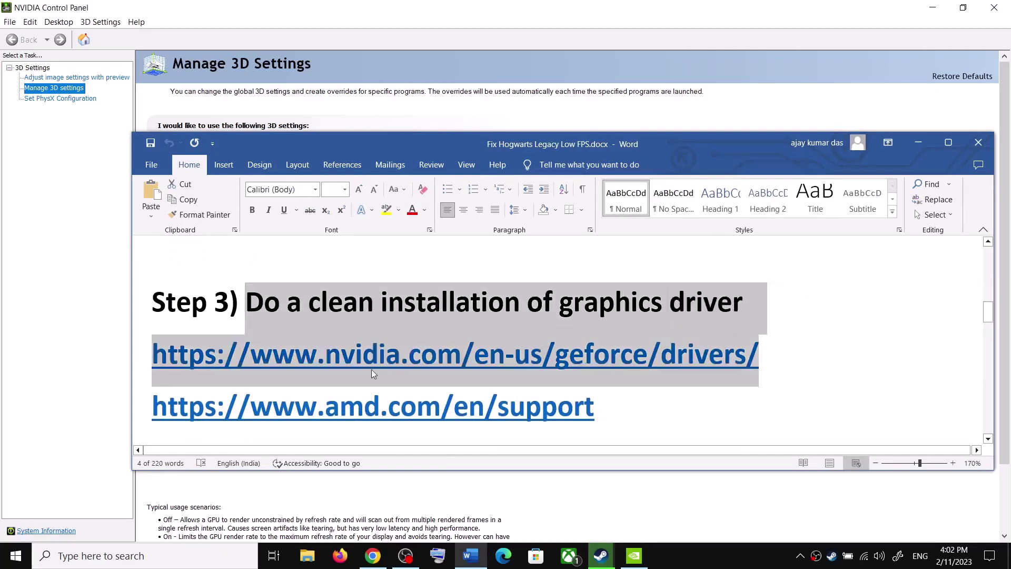
left_click_drag(273, 356, 606, 358)
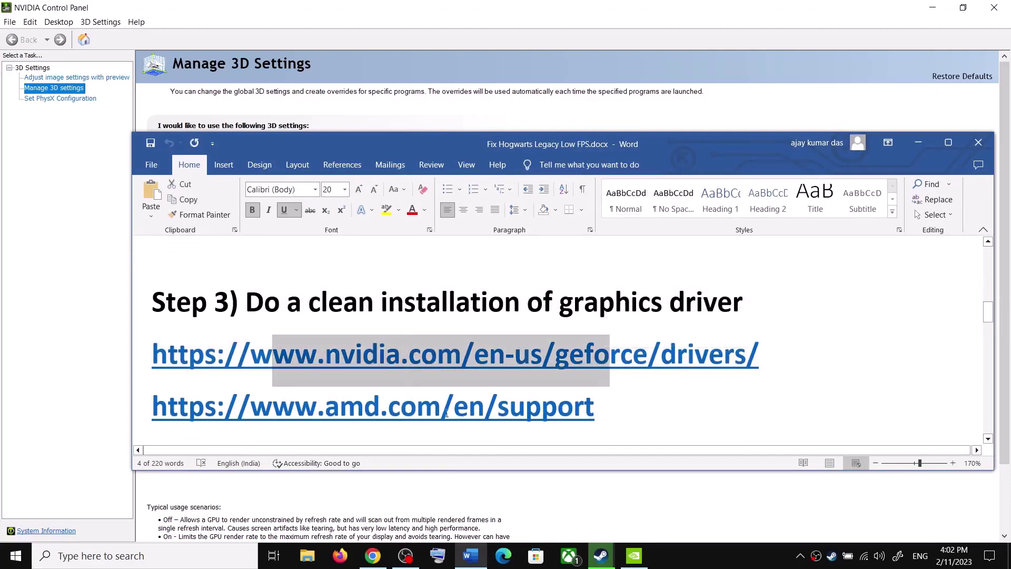
left_click_drag(318, 407, 508, 404)
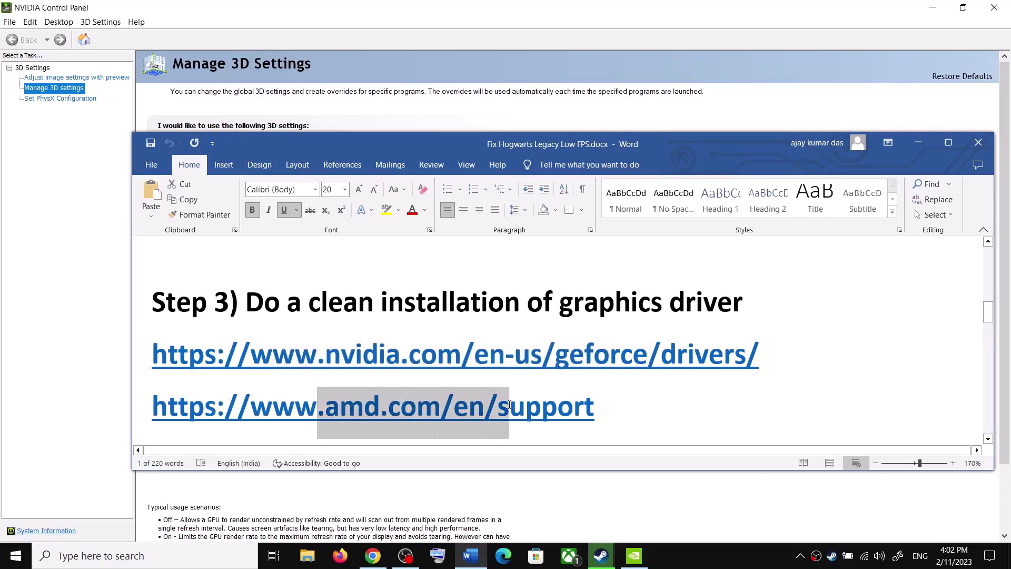
left_click(676, 559)
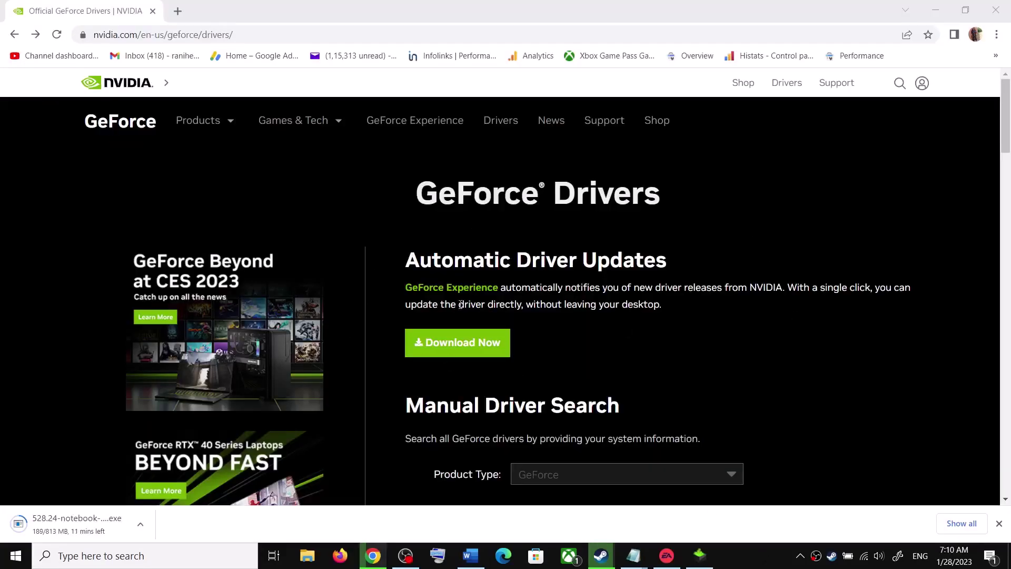
- Fill the Manual Driver Search with GeForce GTX 1050 and Windows 10 64-bit
scroll(548, 313, "down", 5)
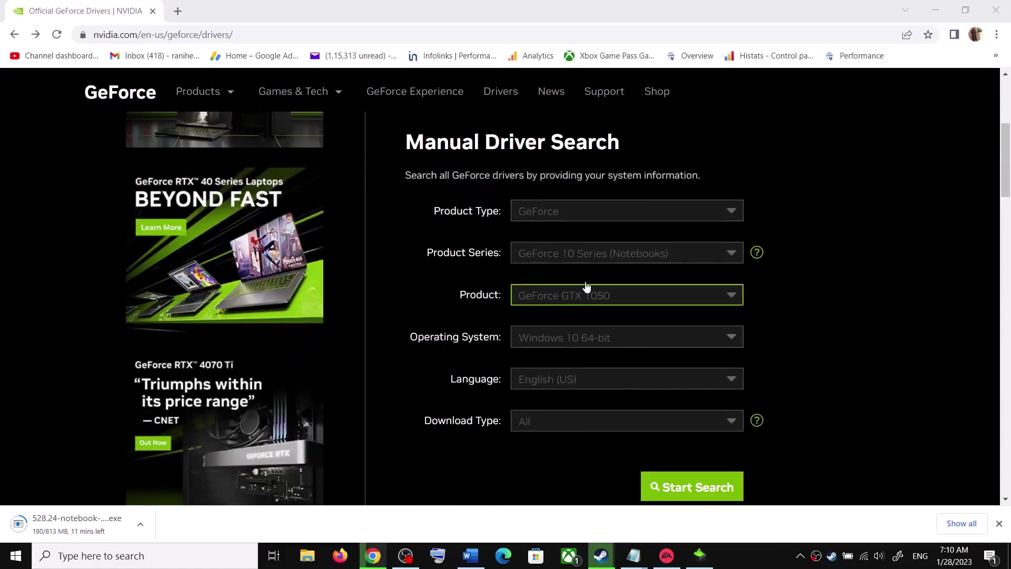
left_click(639, 255)
left_click(792, 231)
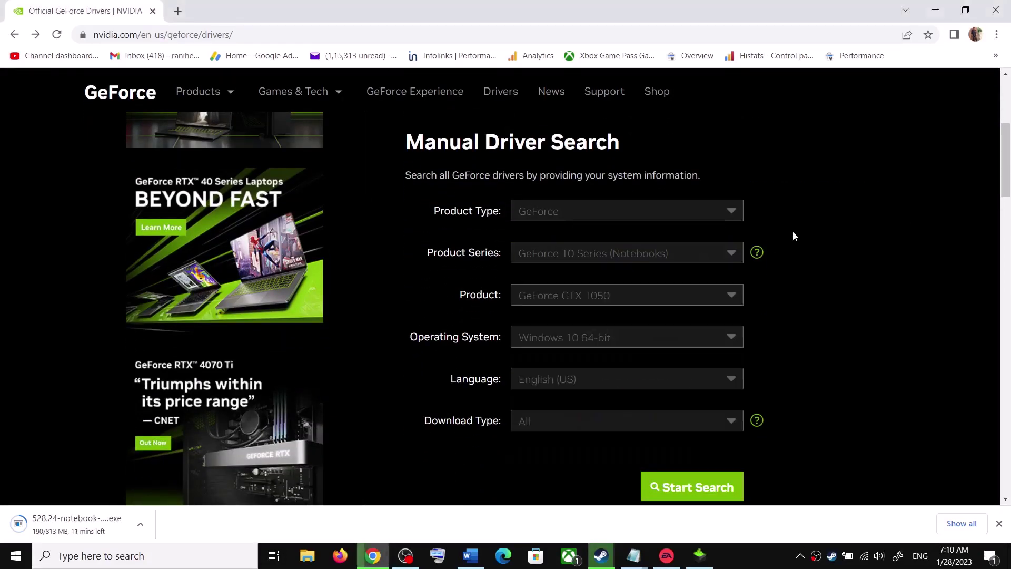
left_click(628, 305)
left_click(802, 314)
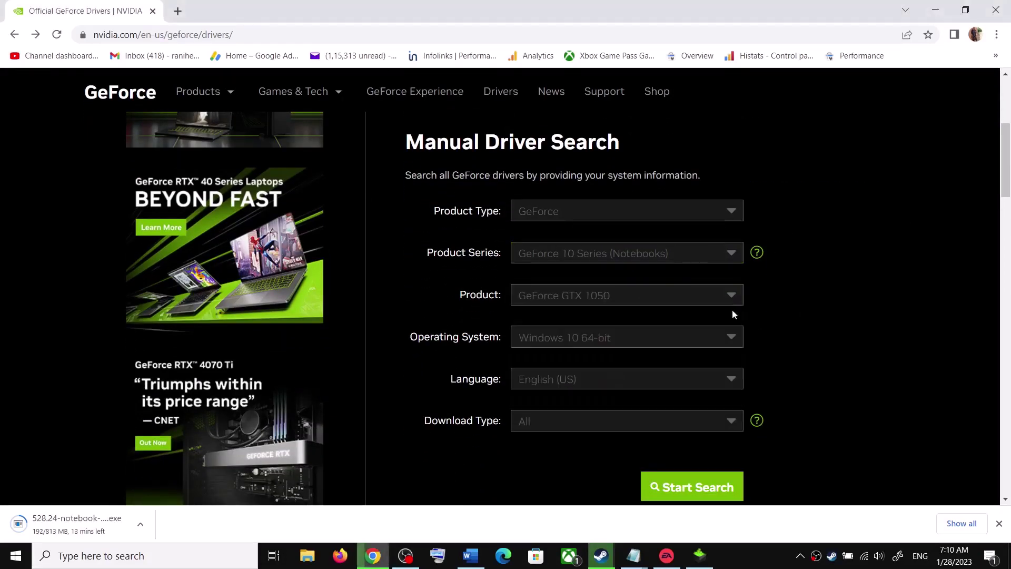
left_click(617, 340)
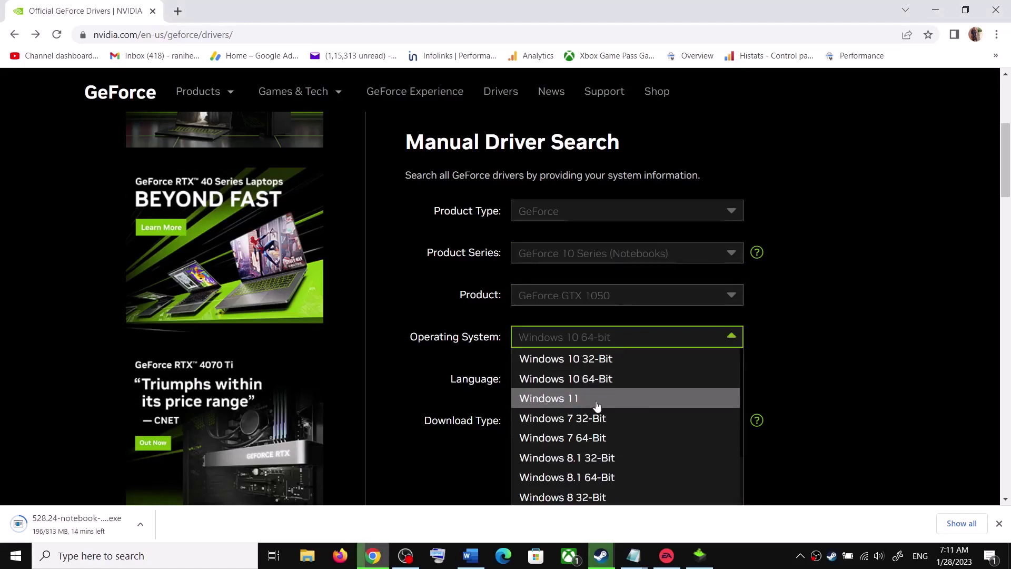
left_click(813, 349)
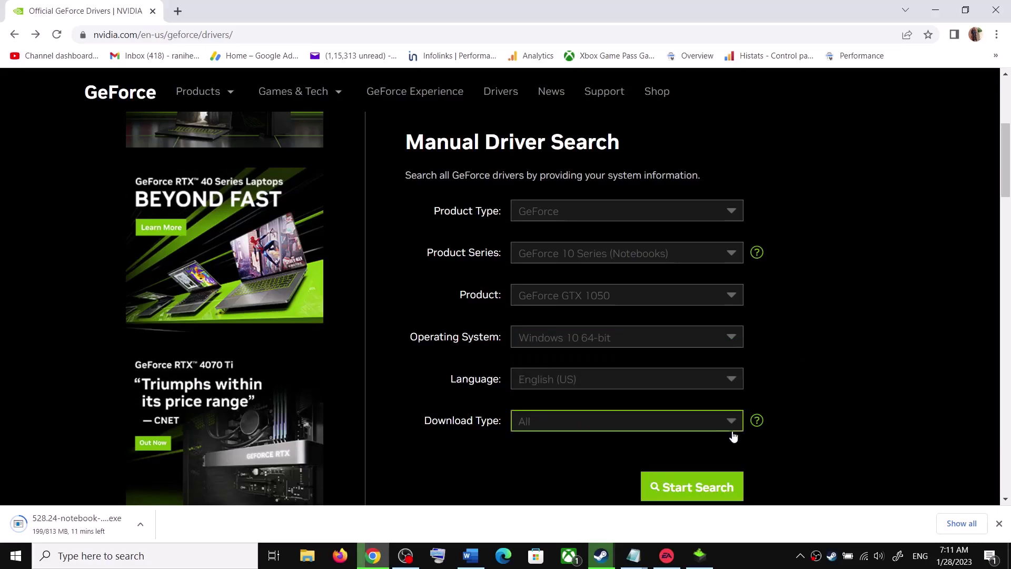
- Download the Game Ready driver 528.24 and bring its NVIDIA Installer to the front
scroll(727, 438, "down", 4)
scroll(495, 362, "down", 4)
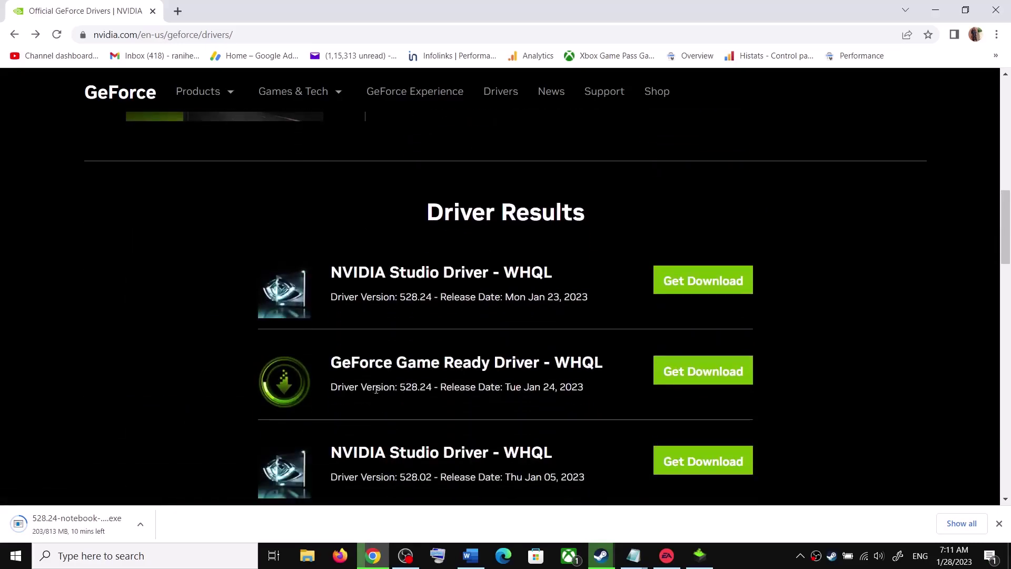
left_click_drag(331, 367, 515, 364)
left_click_drag(399, 388, 431, 389)
left_click(380, 407)
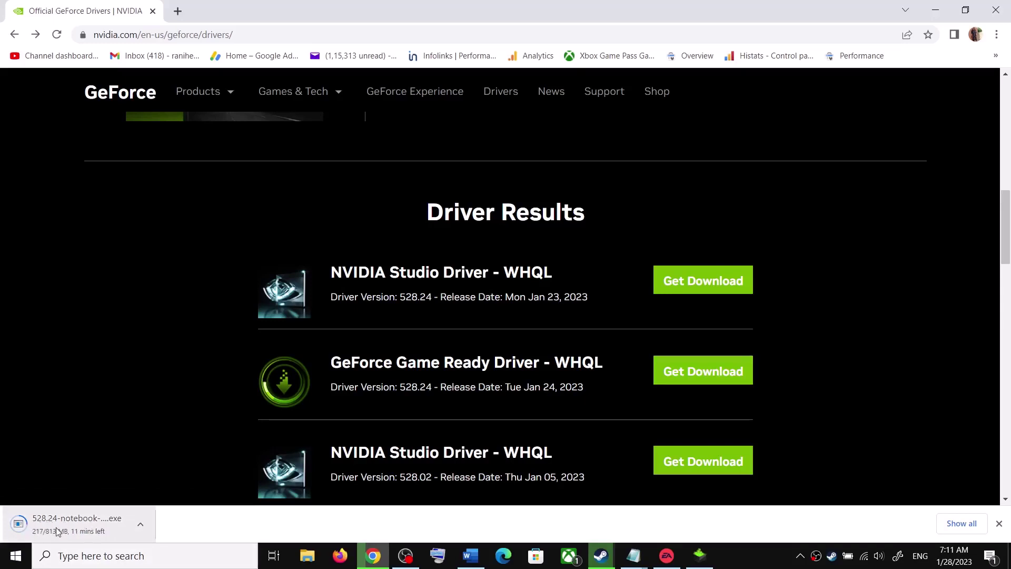
left_click(699, 556)
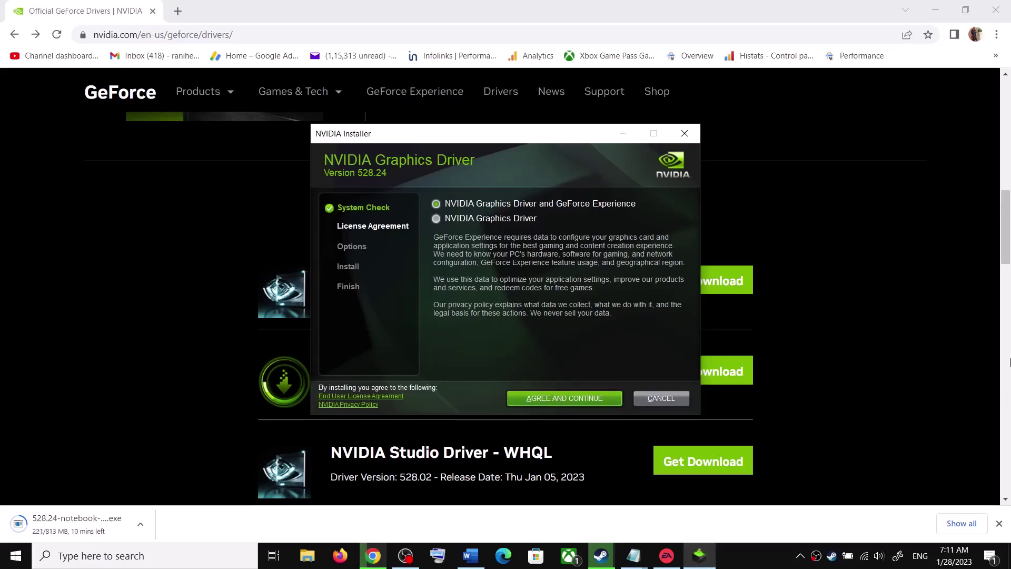
- Accept the license and choose a Custom (Advanced) install with Perform a clean installation checked
left_click(553, 401)
left_click(452, 283)
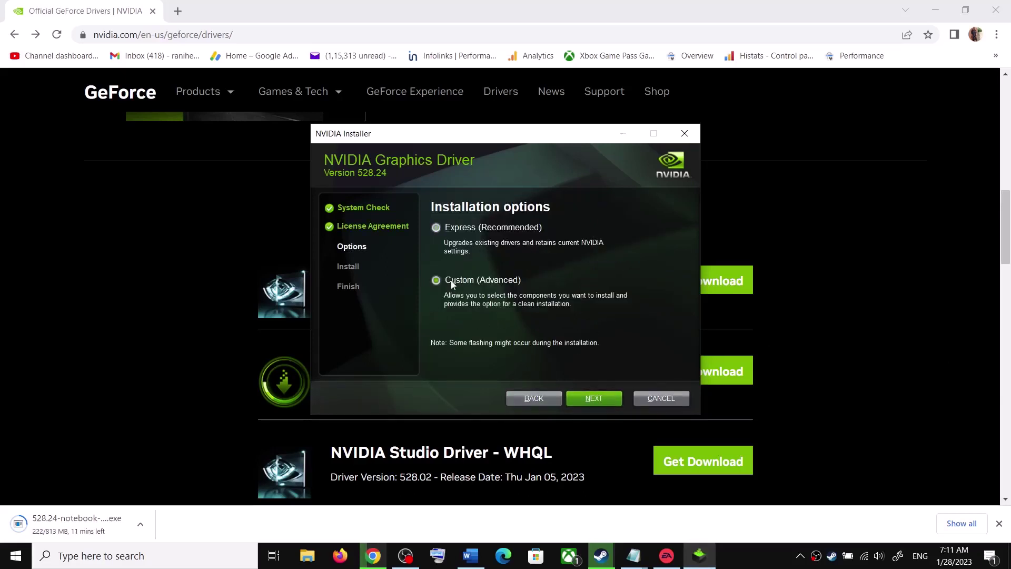
left_click(586, 399)
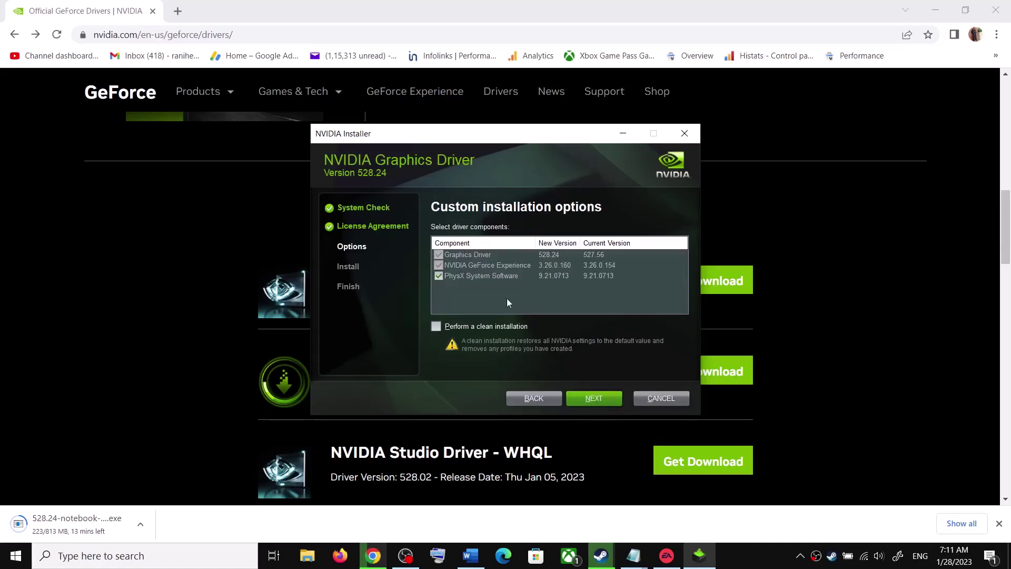
left_click(437, 326)
- Return to the Word FPS guide and scroll to Step 4, Roll back graphics driver
left_click(735, 555)
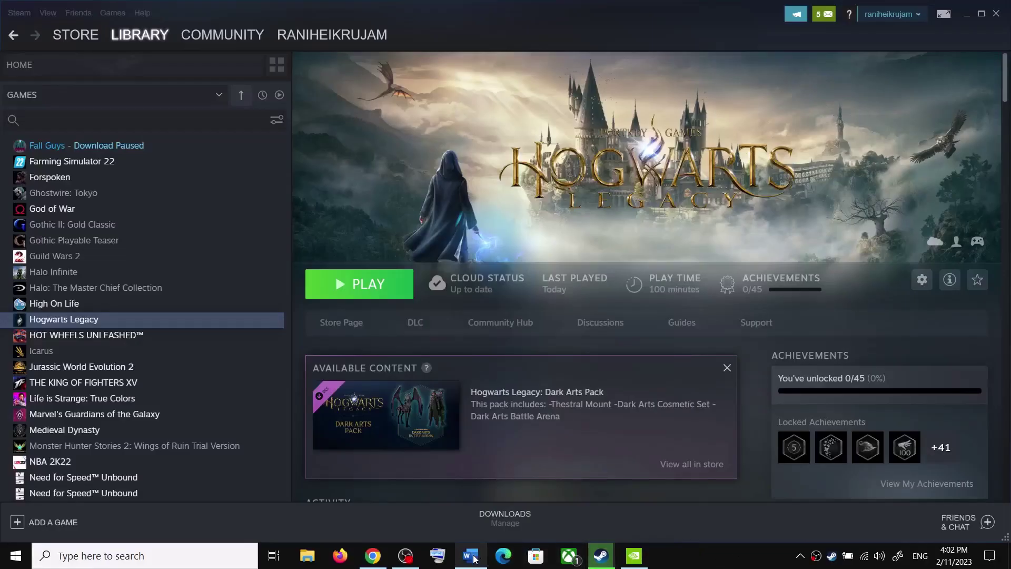
left_click(471, 556)
scroll(427, 393, "down", 3)
- Highlight the Roll back graphics driver heading and rerun the GTX 1050 driver search
left_click_drag(252, 349, 548, 350)
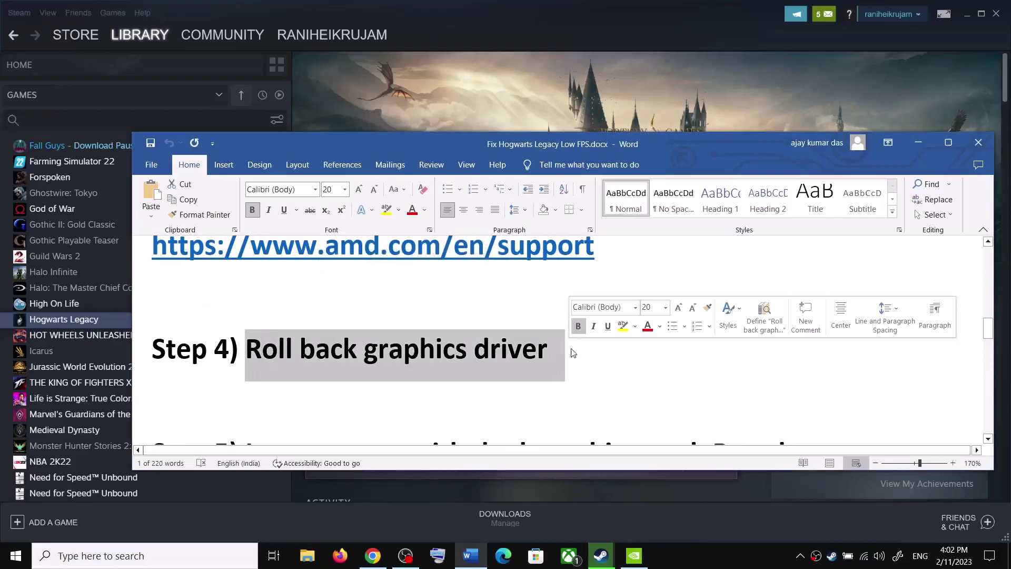
left_click(372, 556)
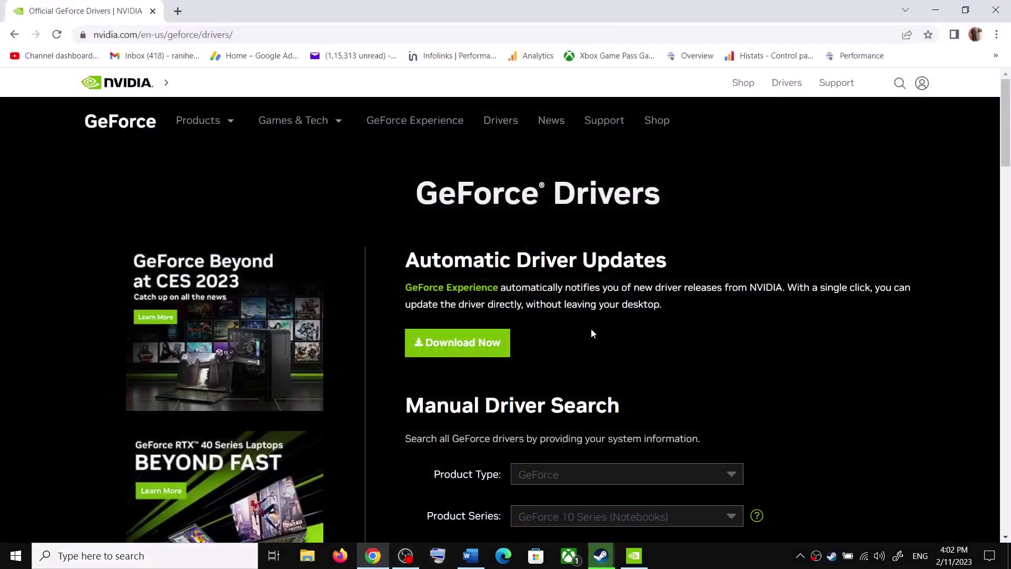
scroll(655, 328, "down", 3)
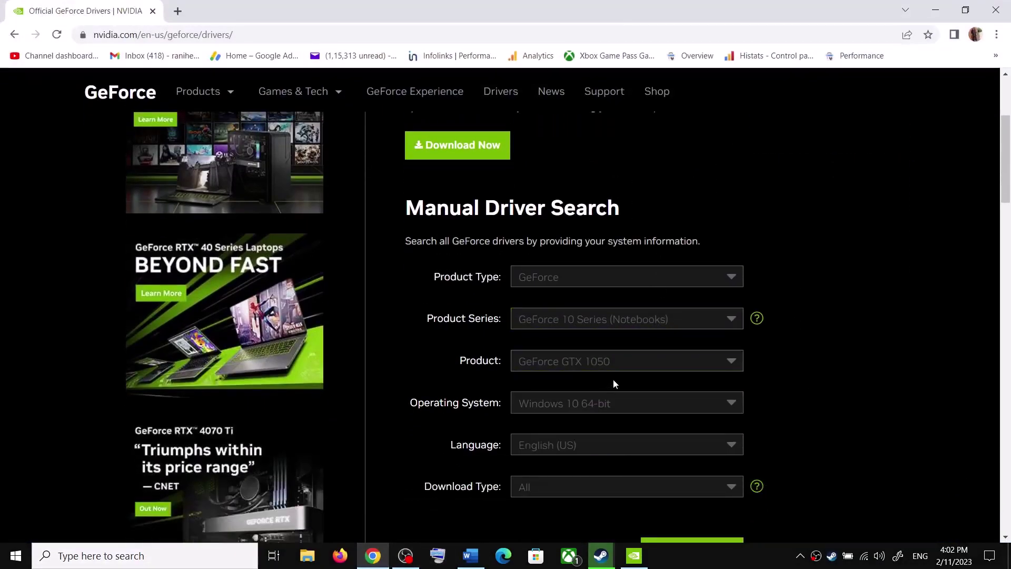
scroll(615, 374, "down", 1)
left_click(727, 492)
- Find the older drivers 528.49 and 528.02 in the results, then return to Word
scroll(480, 370, "down", 1)
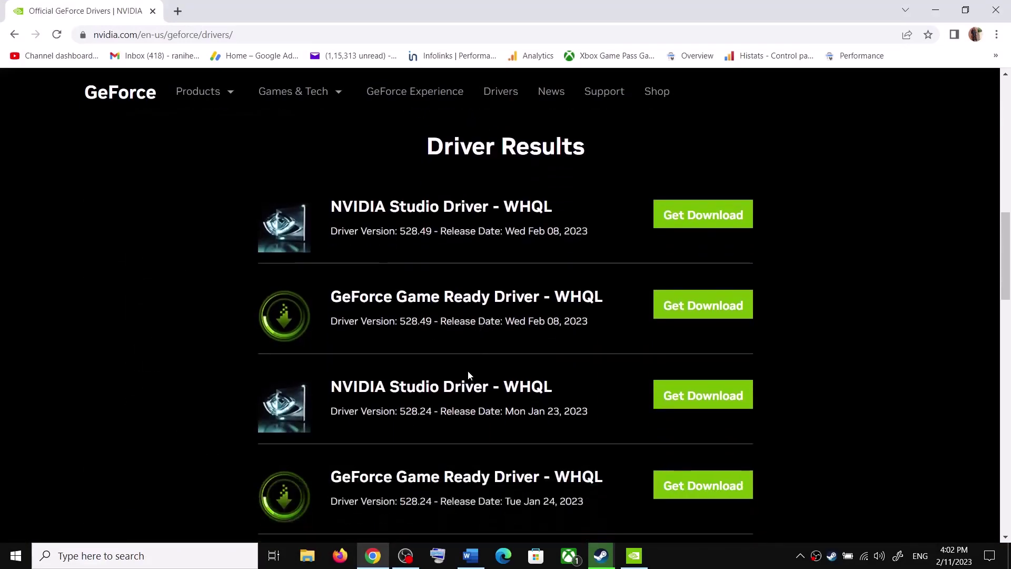
left_click_drag(399, 321, 427, 325)
scroll(456, 394, "down", 3)
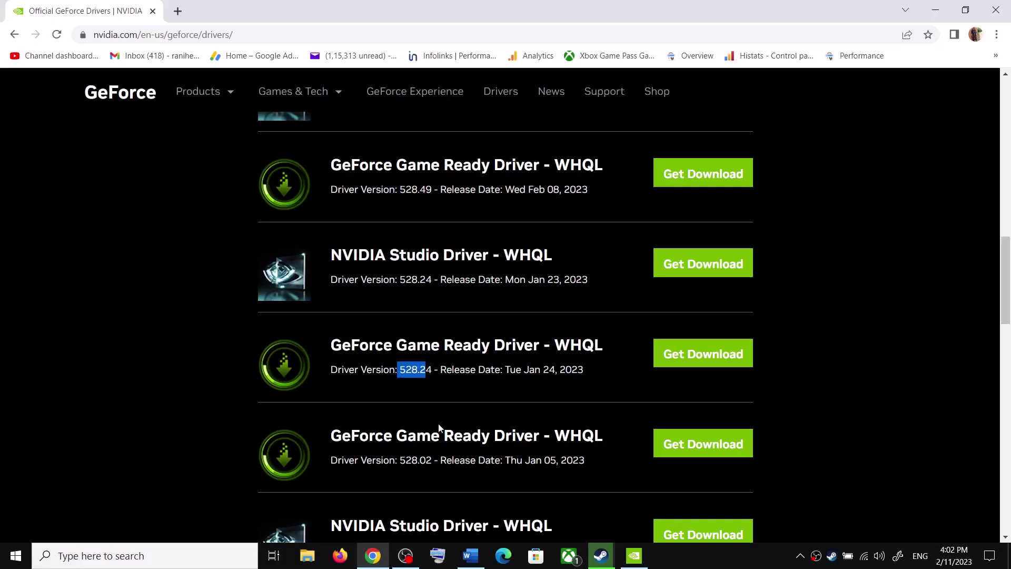
scroll(433, 422, "down", 1)
left_click_drag(402, 396, 410, 396)
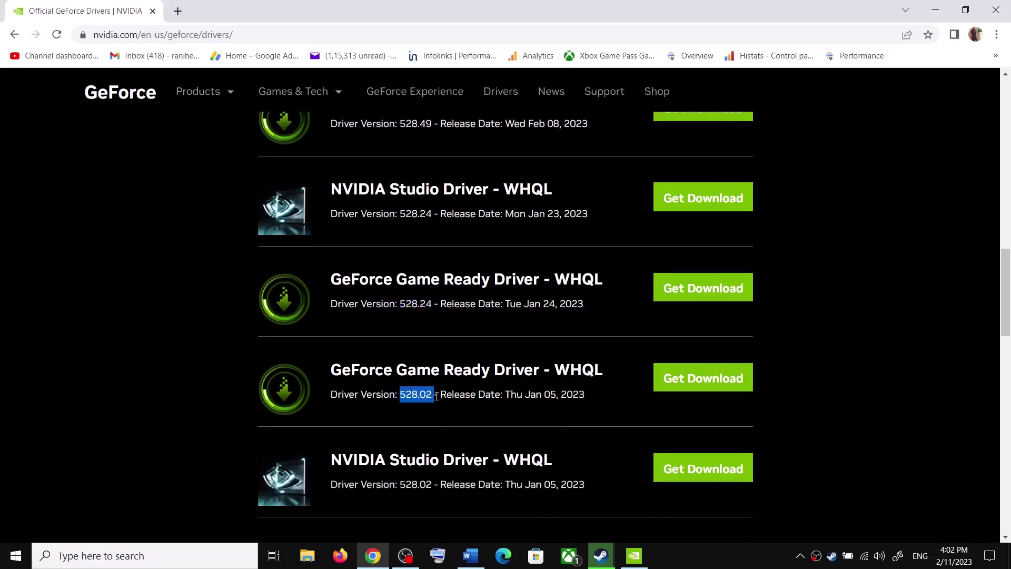
left_click_drag(337, 390, 330, 368)
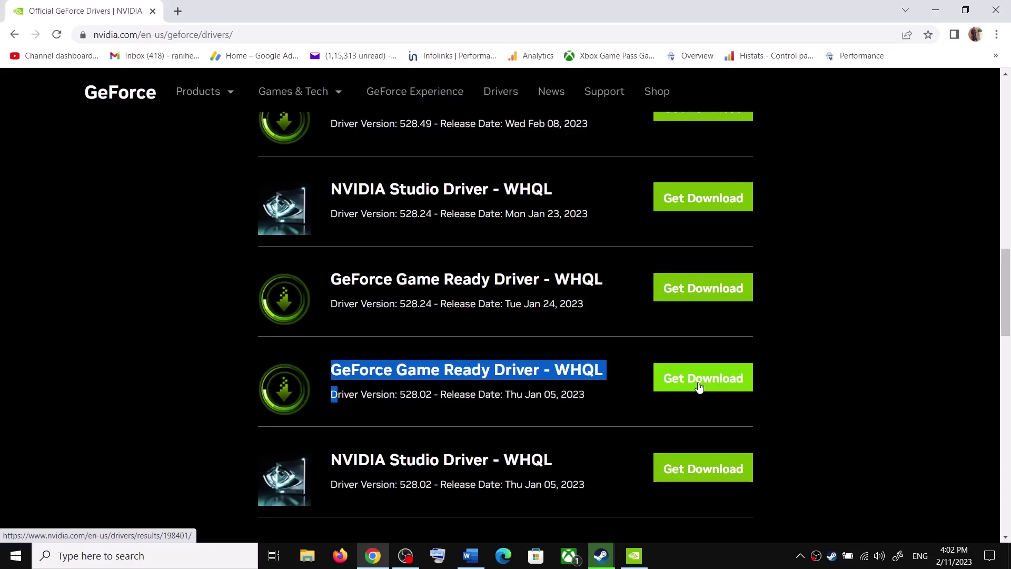
left_click(471, 556)
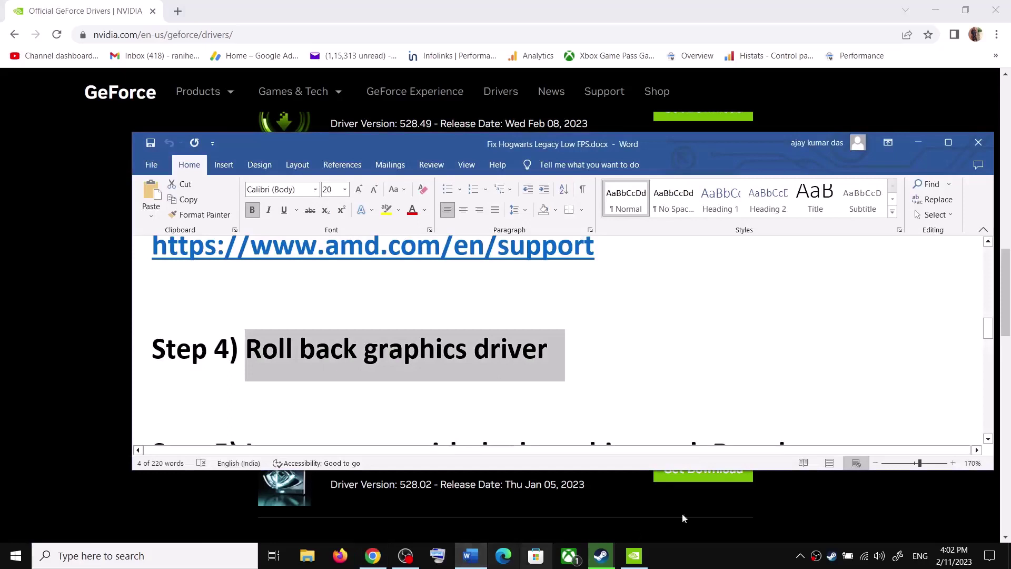
- Highlight Step 5 on the dedicated graphics card and search Windows for 'graphics settings'
scroll(530, 371, "down", 2)
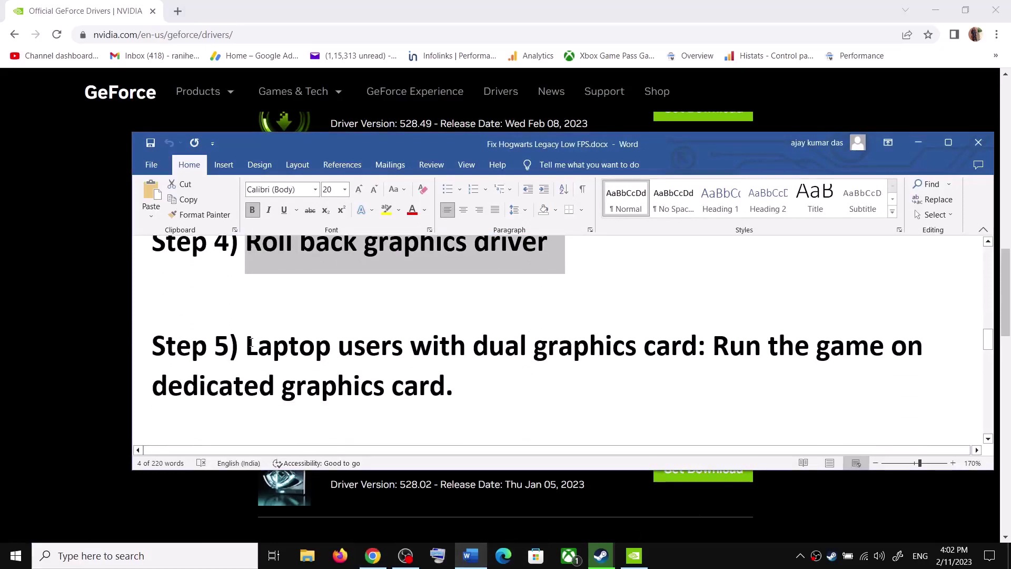
left_click_drag(249, 350, 697, 350)
left_click_drag(481, 397, 783, 344)
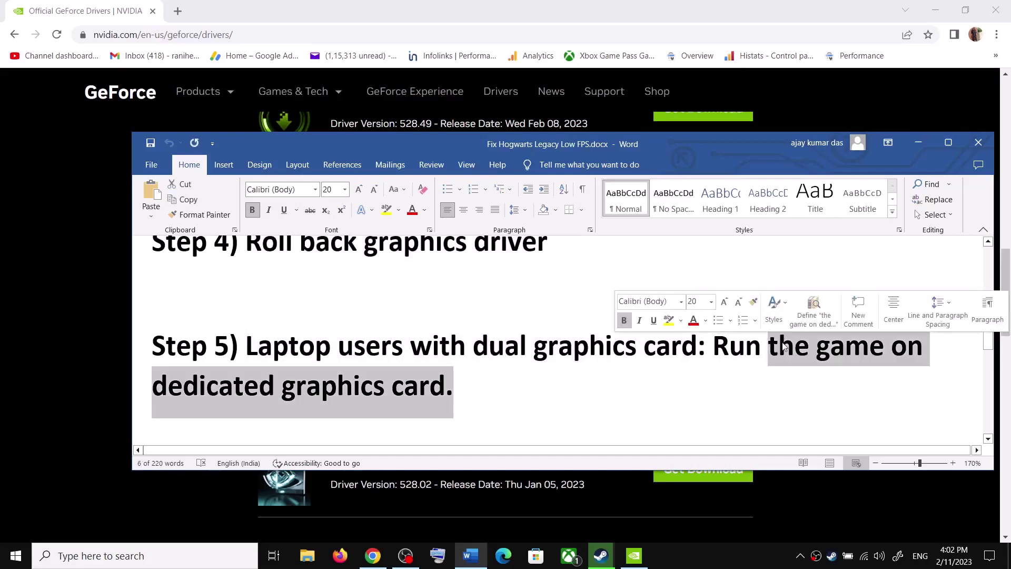
left_click(158, 559)
type("graphics settings")
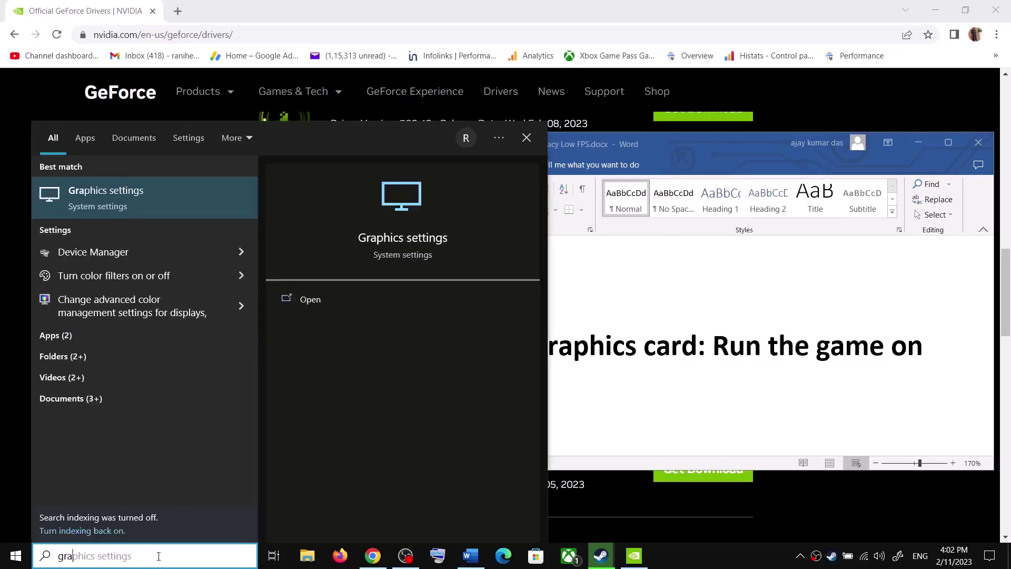
- Open Graphics settings and browse C:\Program Files (x86)\Steam\steamapps\common for the game
left_click(111, 215)
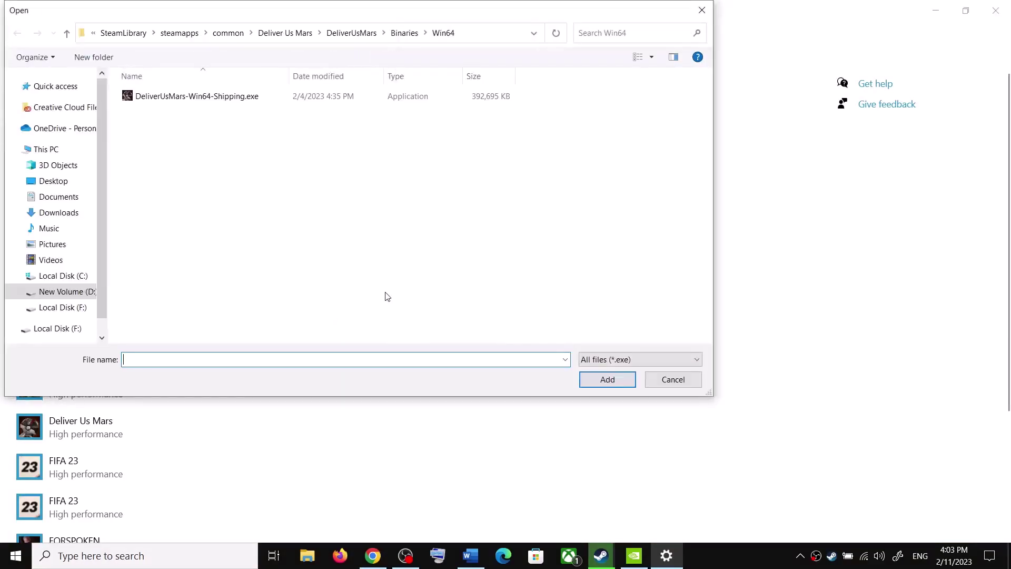
left_click(51, 152)
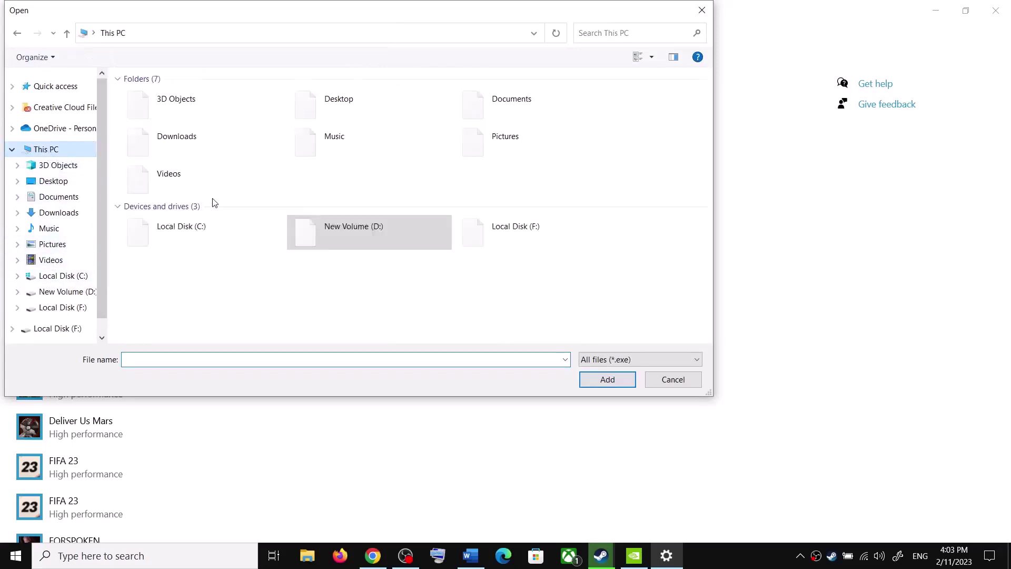
double_click(170, 242)
scroll(171, 251, "down", 2)
left_click(186, 224)
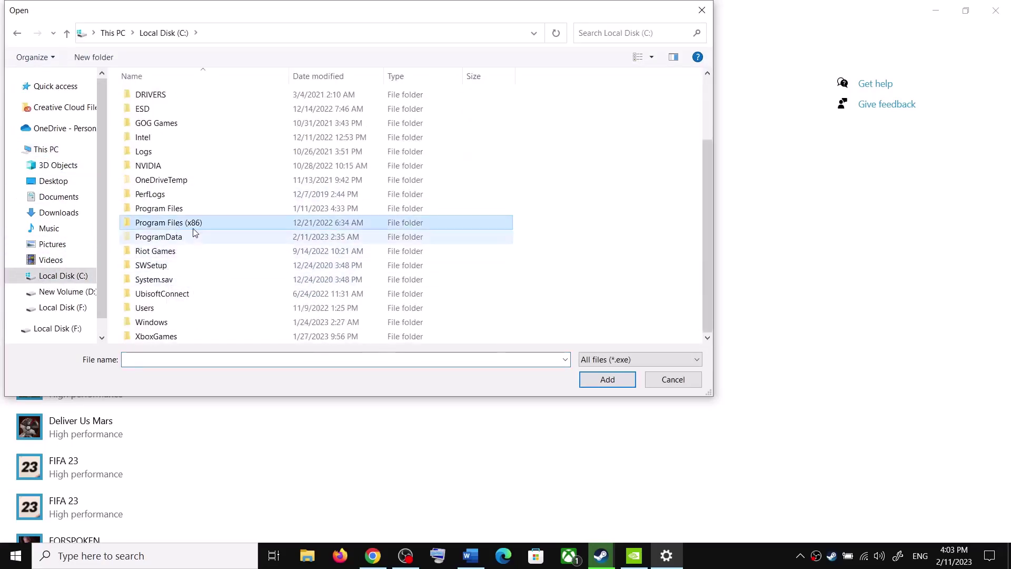
double_click(186, 224)
scroll(195, 247, "down", 2)
left_click(151, 284)
double_click(151, 285)
scroll(181, 253, "down", 2)
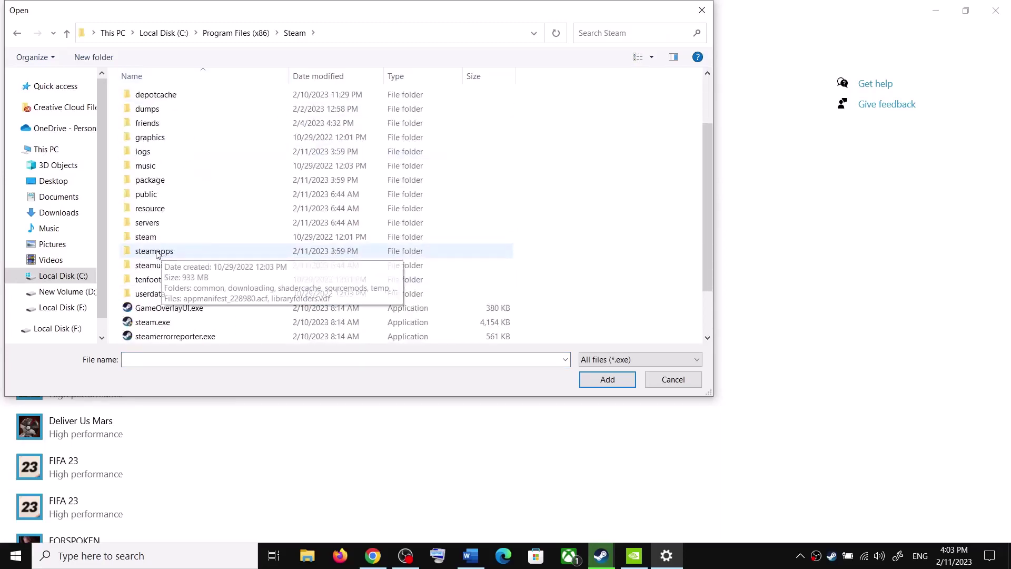
double_click(159, 249)
double_click(154, 97)
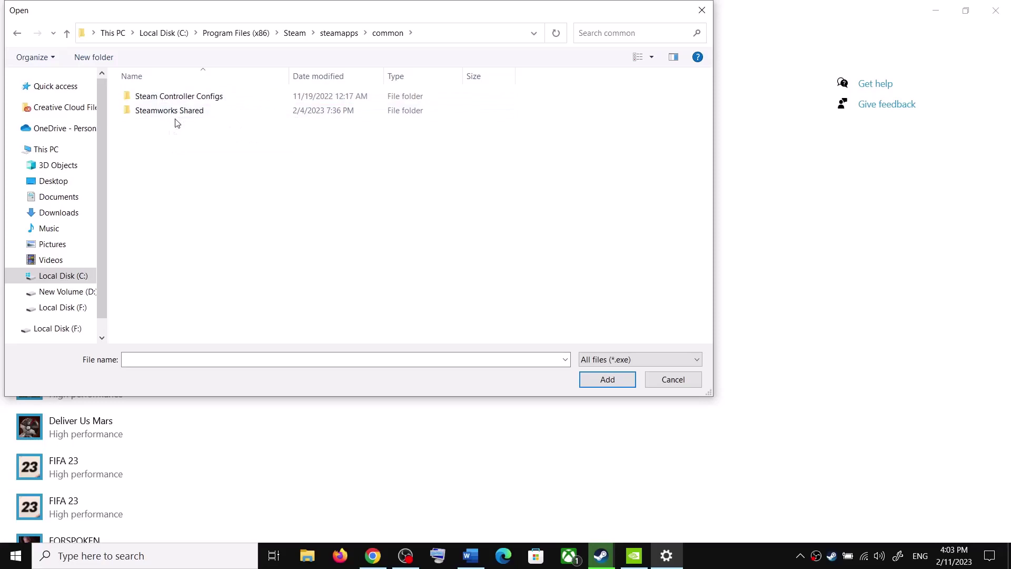
- Add HogwartsLegacy.exe from F:\SteamLibrary\steamapps\common\Hogwarts Legacy as High performance
left_click(57, 308)
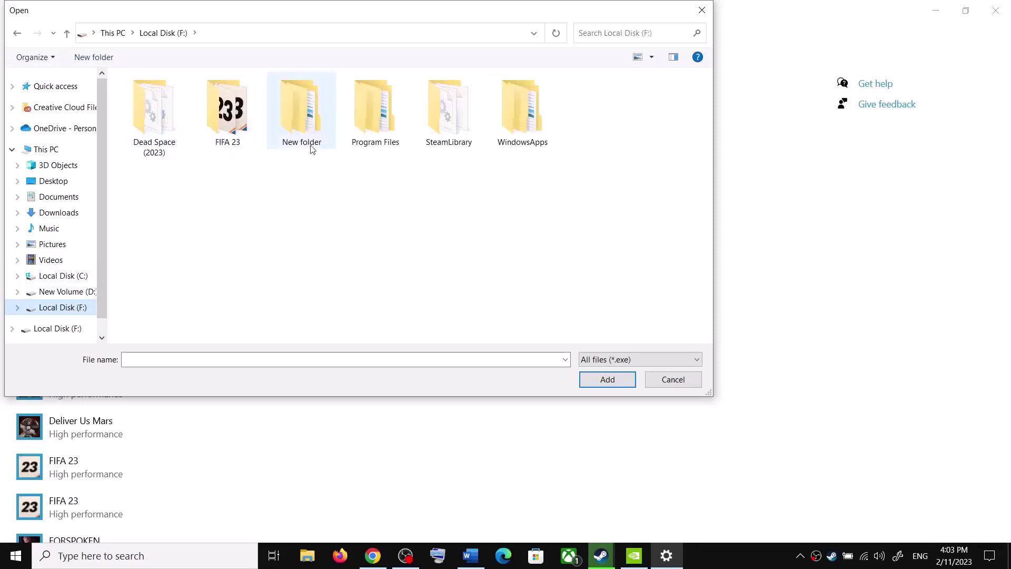
double_click(448, 108)
left_click(167, 100)
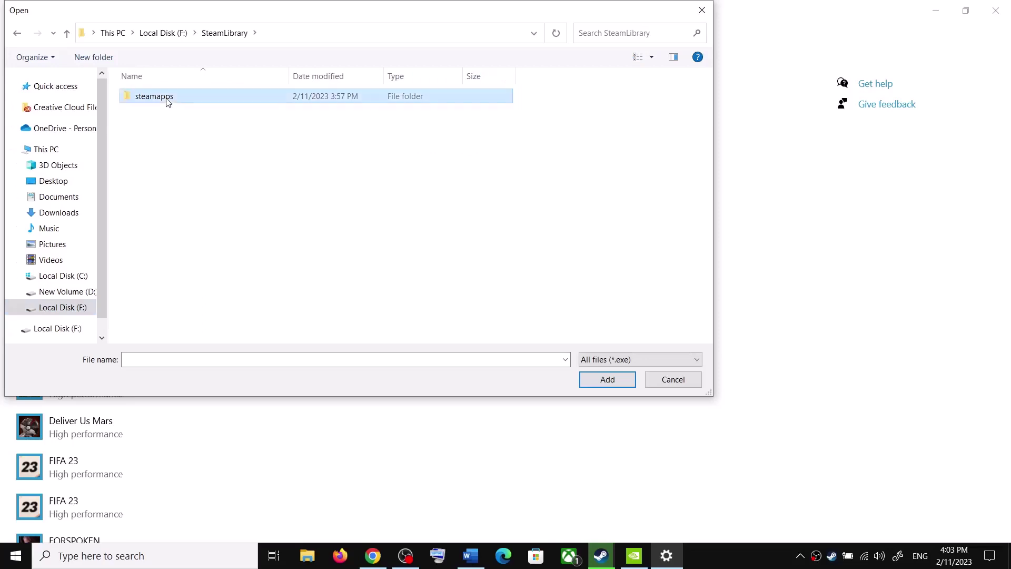
double_click(168, 101)
double_click(156, 98)
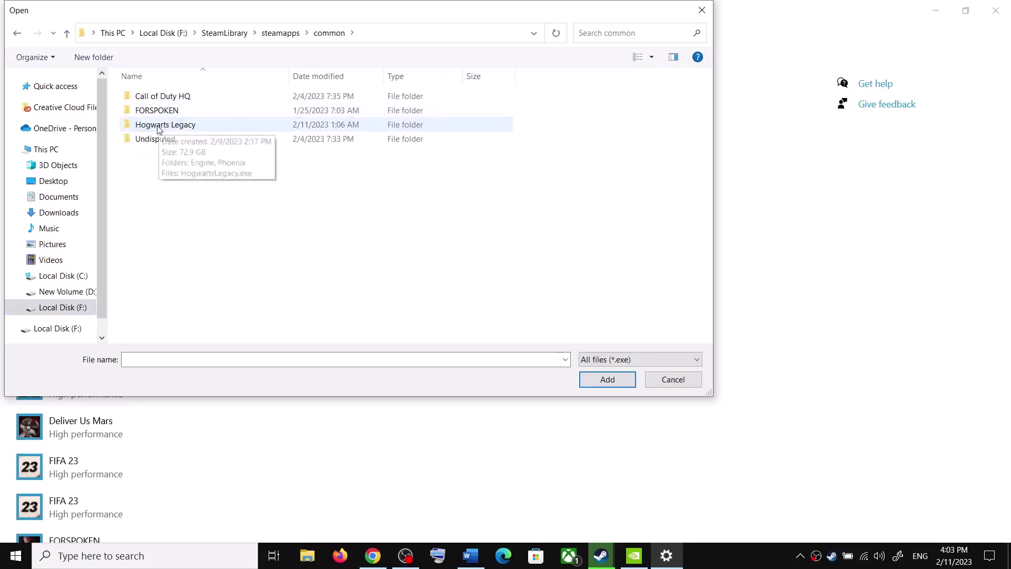
double_click(159, 126)
left_click(166, 126)
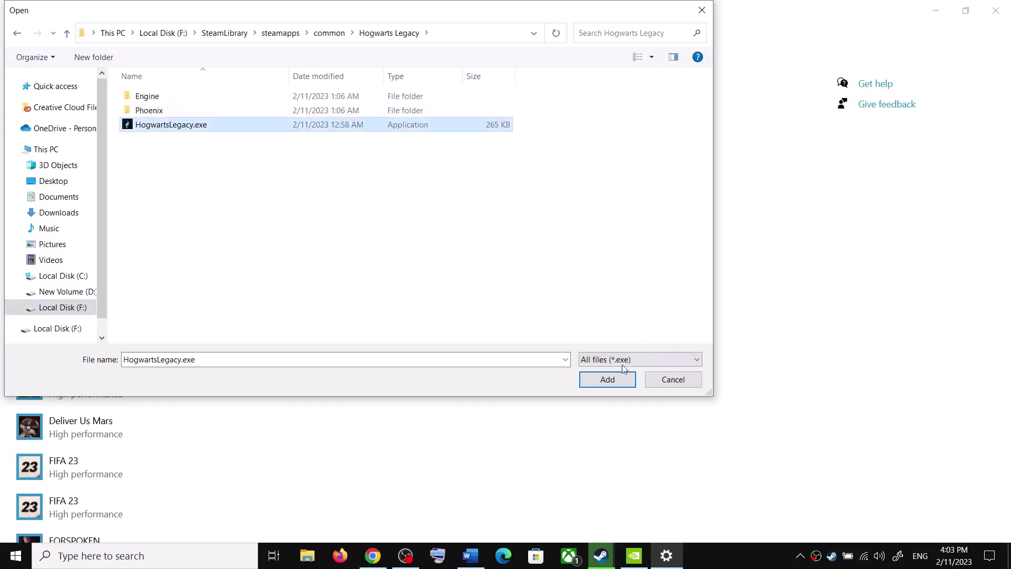
left_click(608, 379)
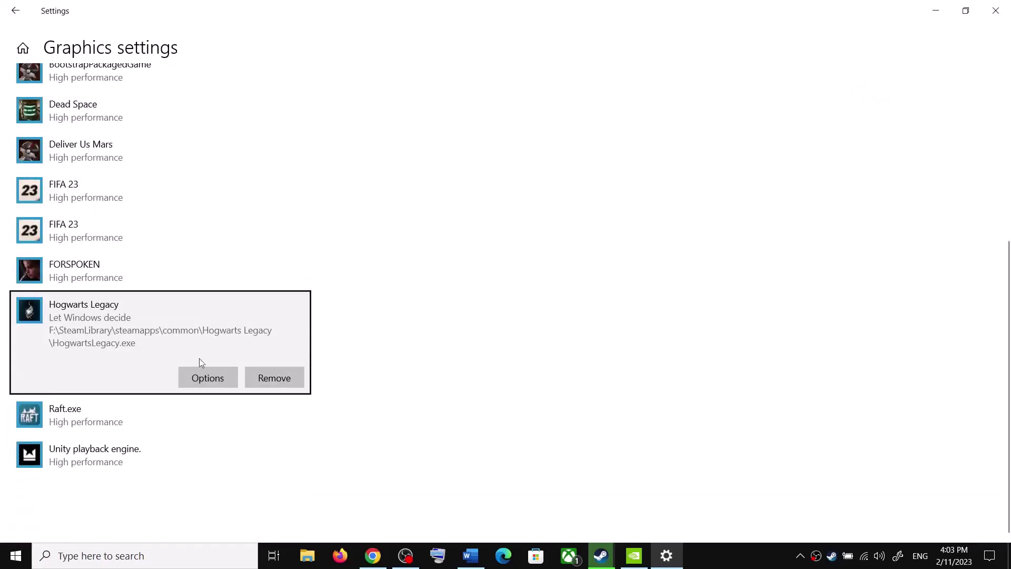
left_click(214, 378)
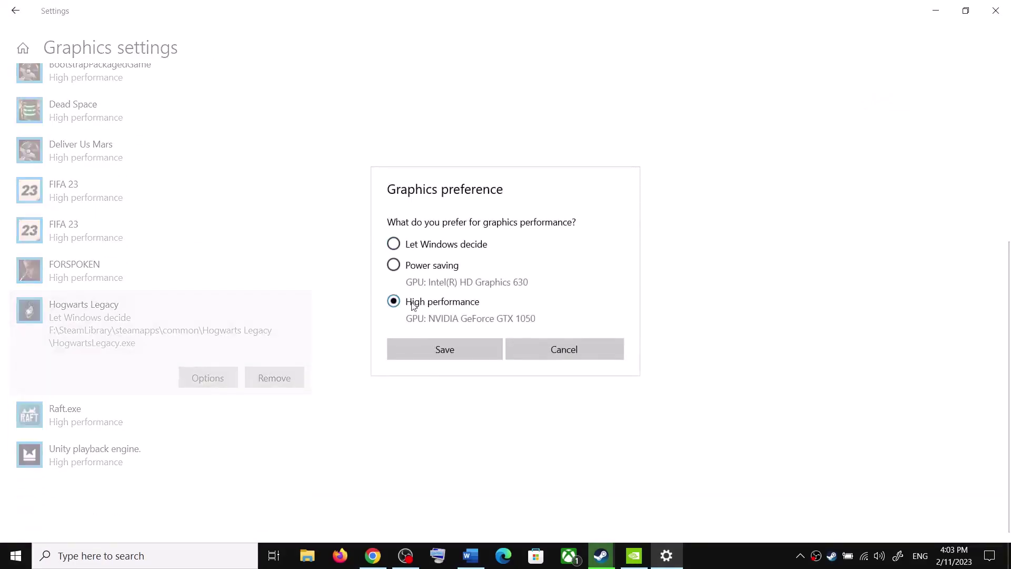
left_click(453, 359)
- Add Phoenix\Binaries\Win64\HogwartsLegacy.exe on the high-performance GTX 1050, then scroll the Word guide
scroll(223, 345, "up", 5)
left_click(49, 299)
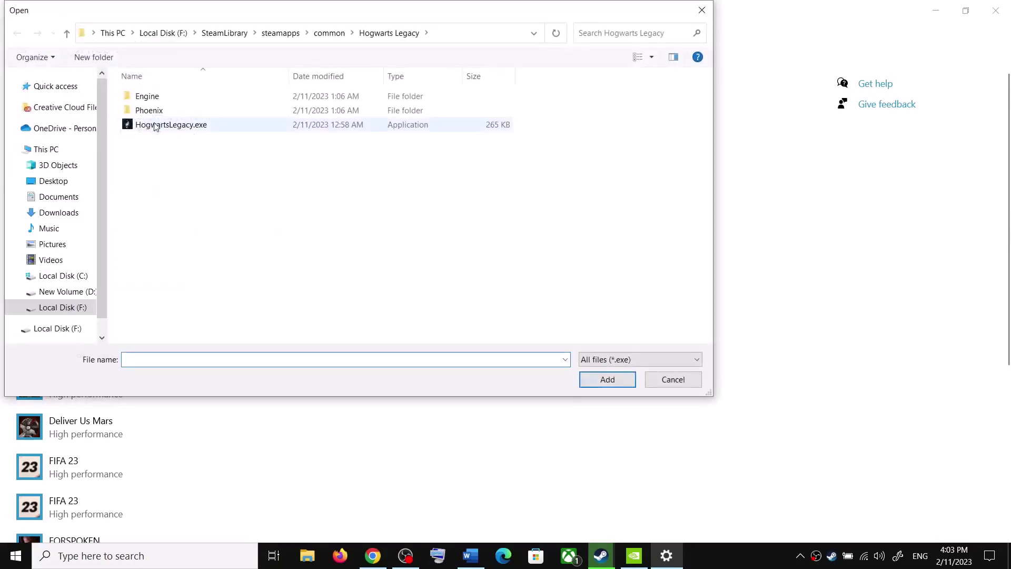
double_click(155, 111)
double_click(147, 98)
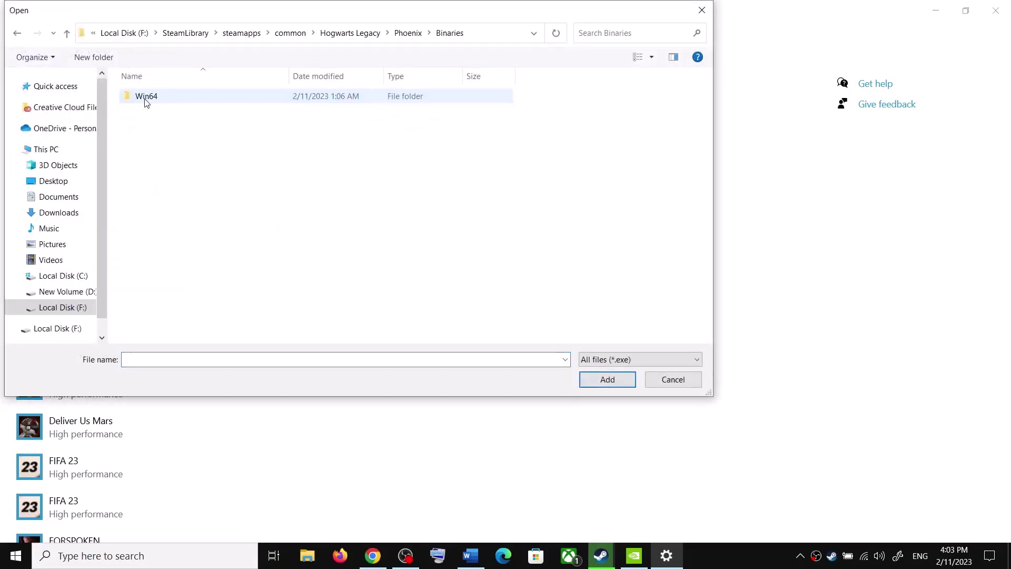
double_click(147, 101)
left_click(165, 101)
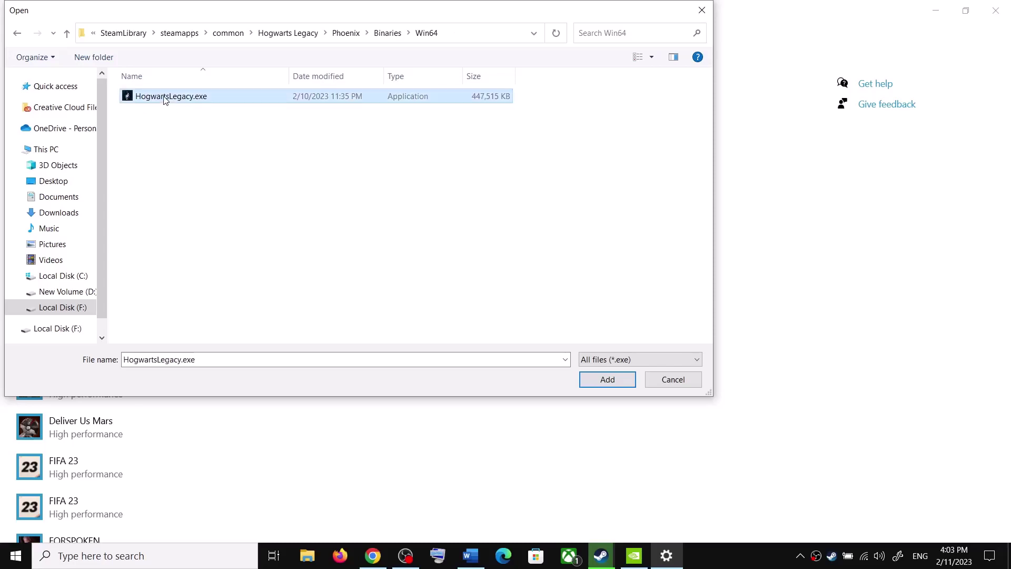
left_click(608, 379)
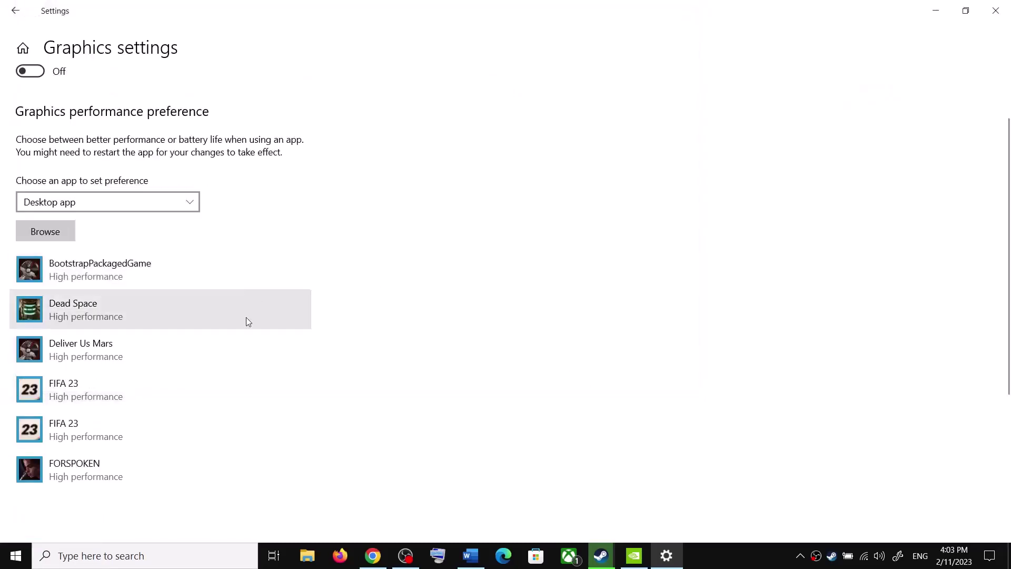
left_click(216, 345)
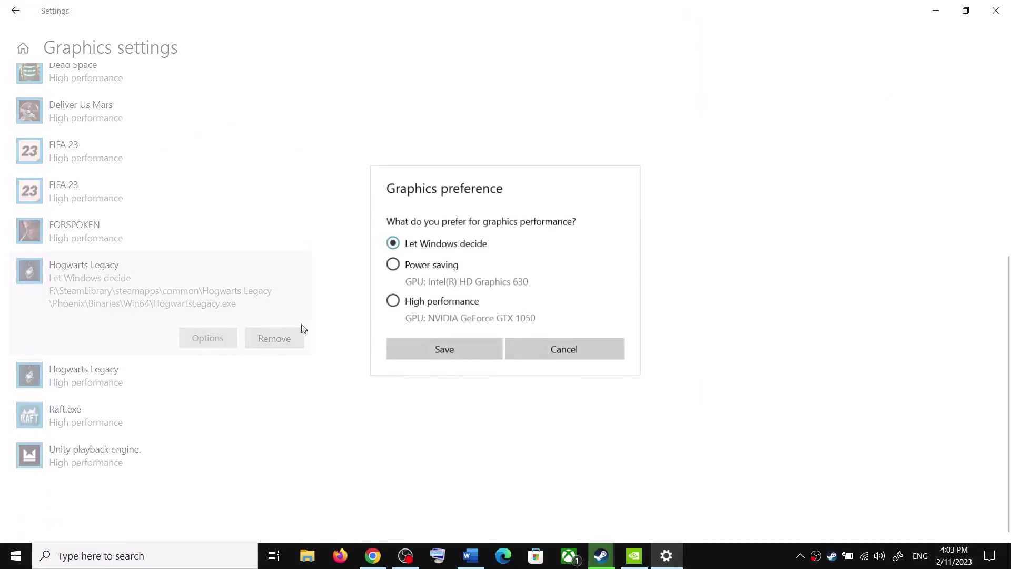
left_click(465, 351)
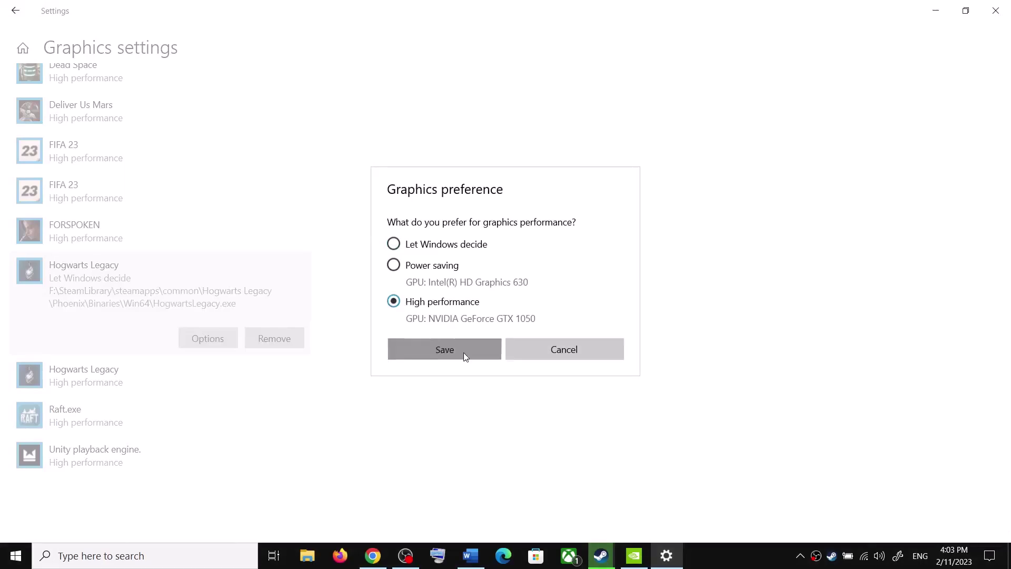
left_click(998, 11)
left_click_drag(768, 347, 517, 390)
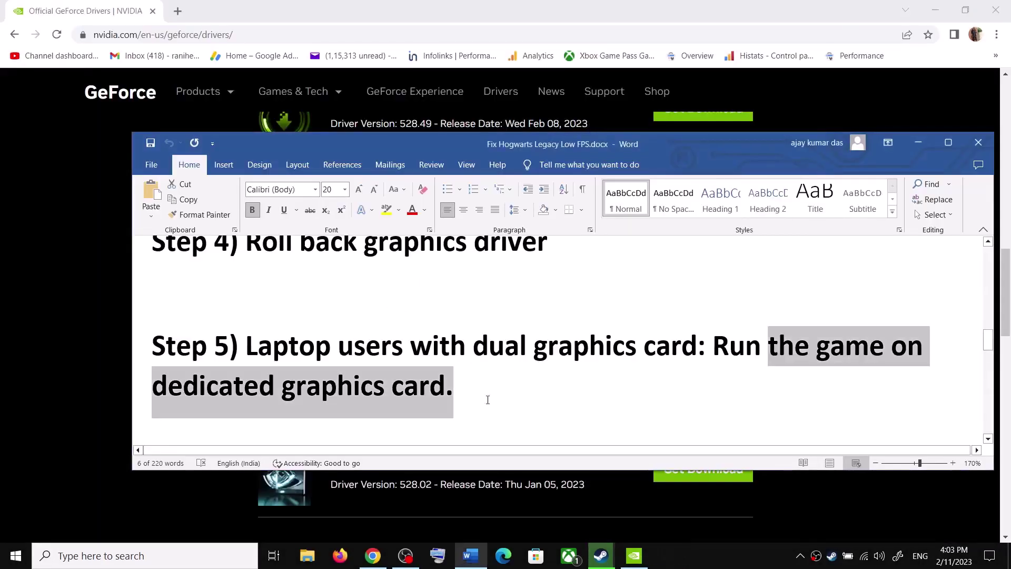
scroll(408, 386, "down", 2)
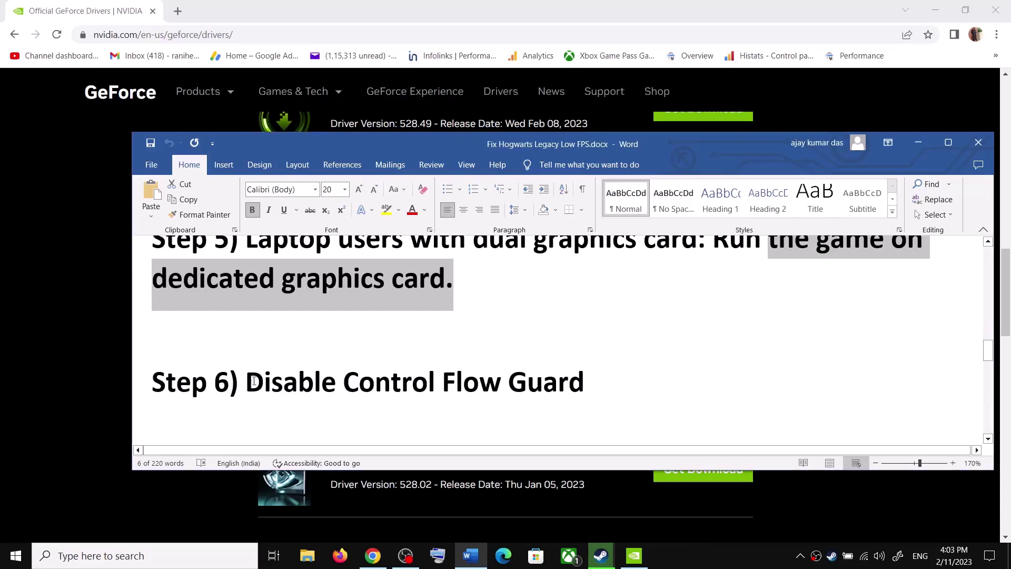